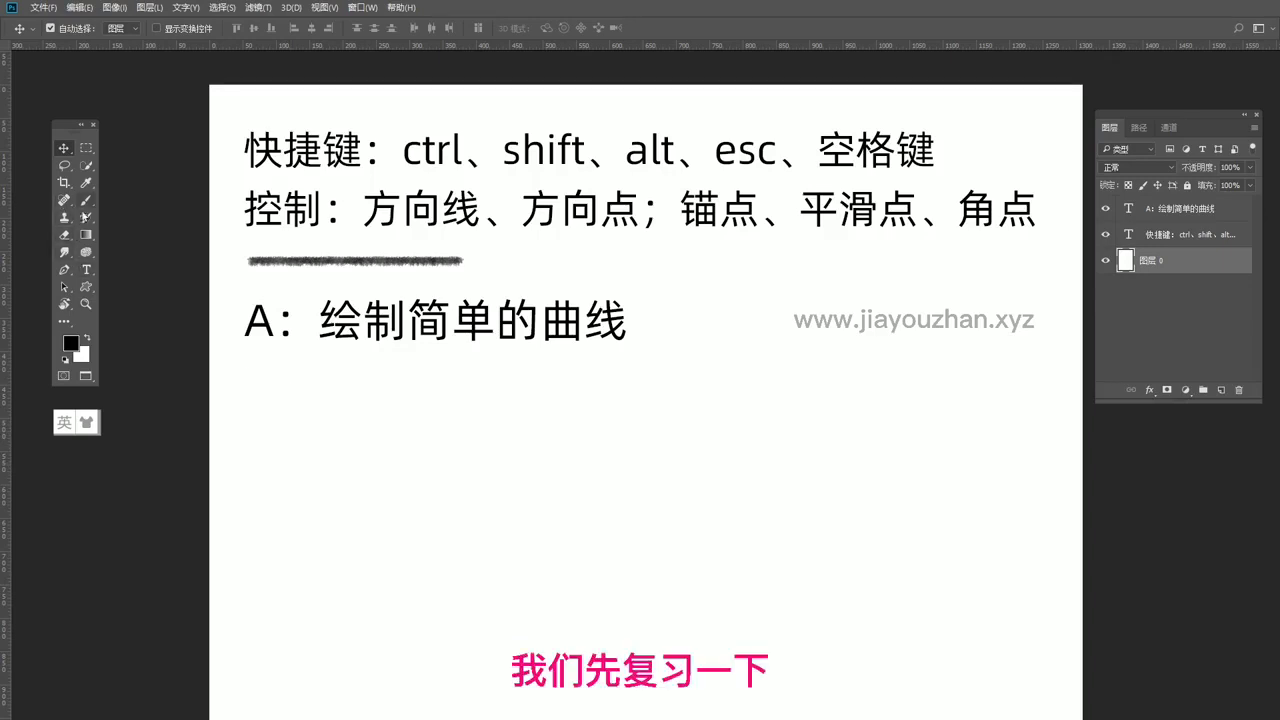
Draw a zigzag straight-line path with the Pen tool below the heading and end it
{"action": "left_click", "coordinate": [64, 269]}
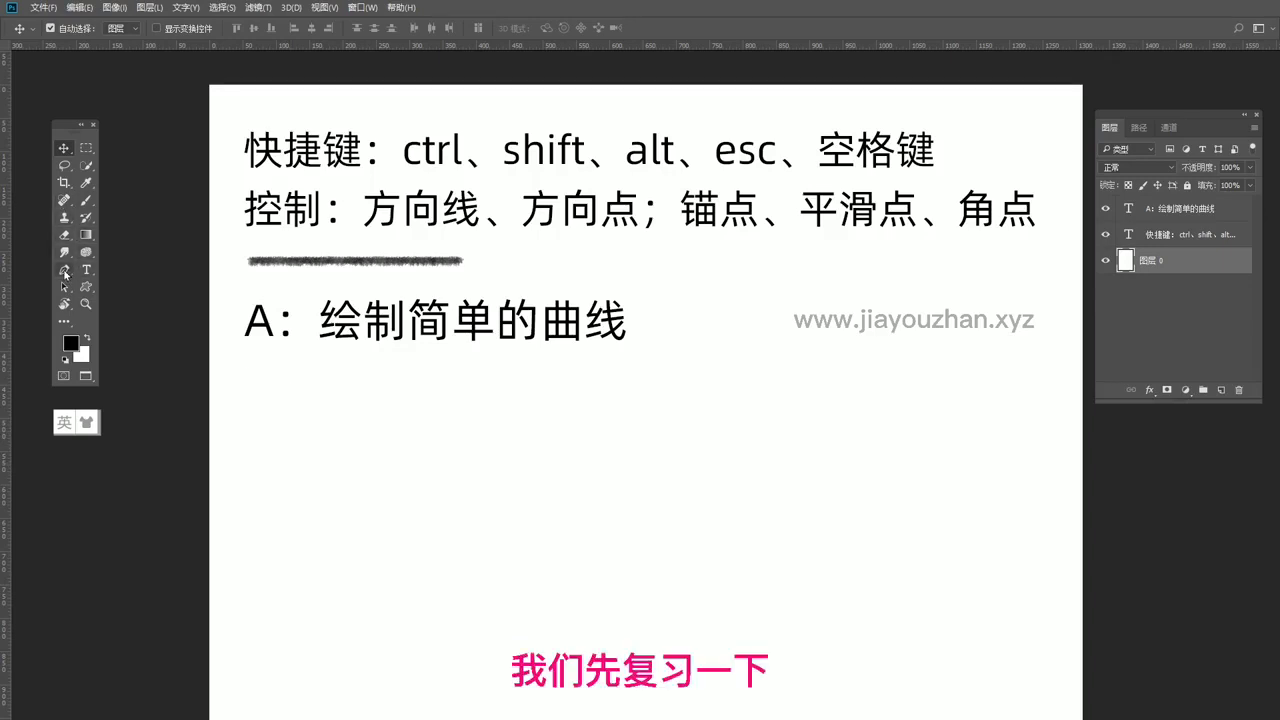
{"action": "left_click", "coordinate": [257, 411]}
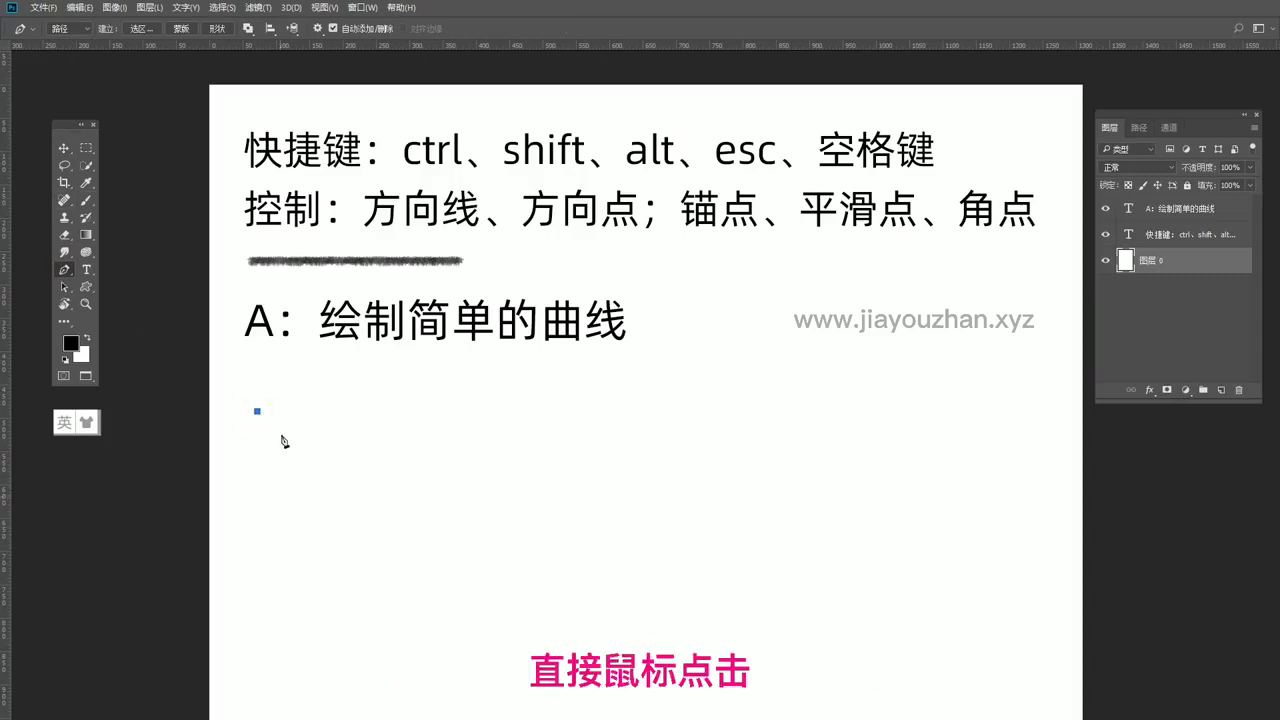
{"action": "left_click", "coordinate": [298, 476]}
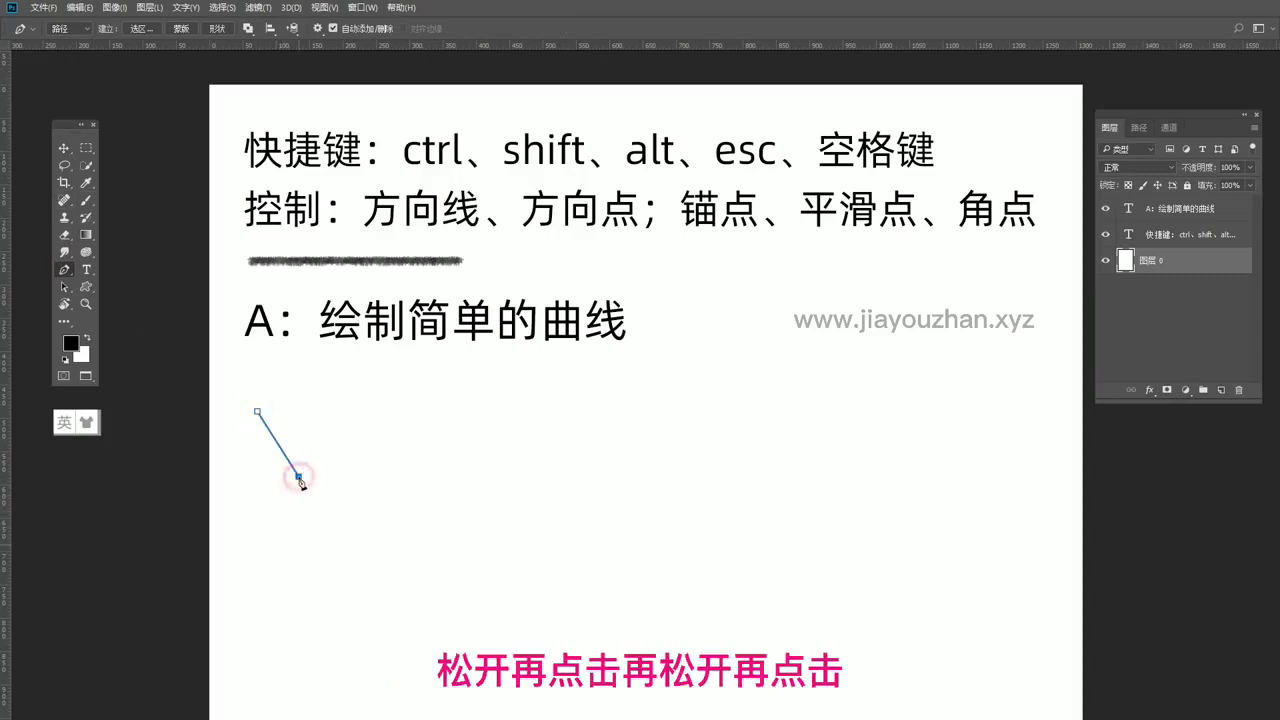
{"action": "left_click", "coordinate": [358, 403]}
{"action": "left_click", "coordinate": [390, 480]}
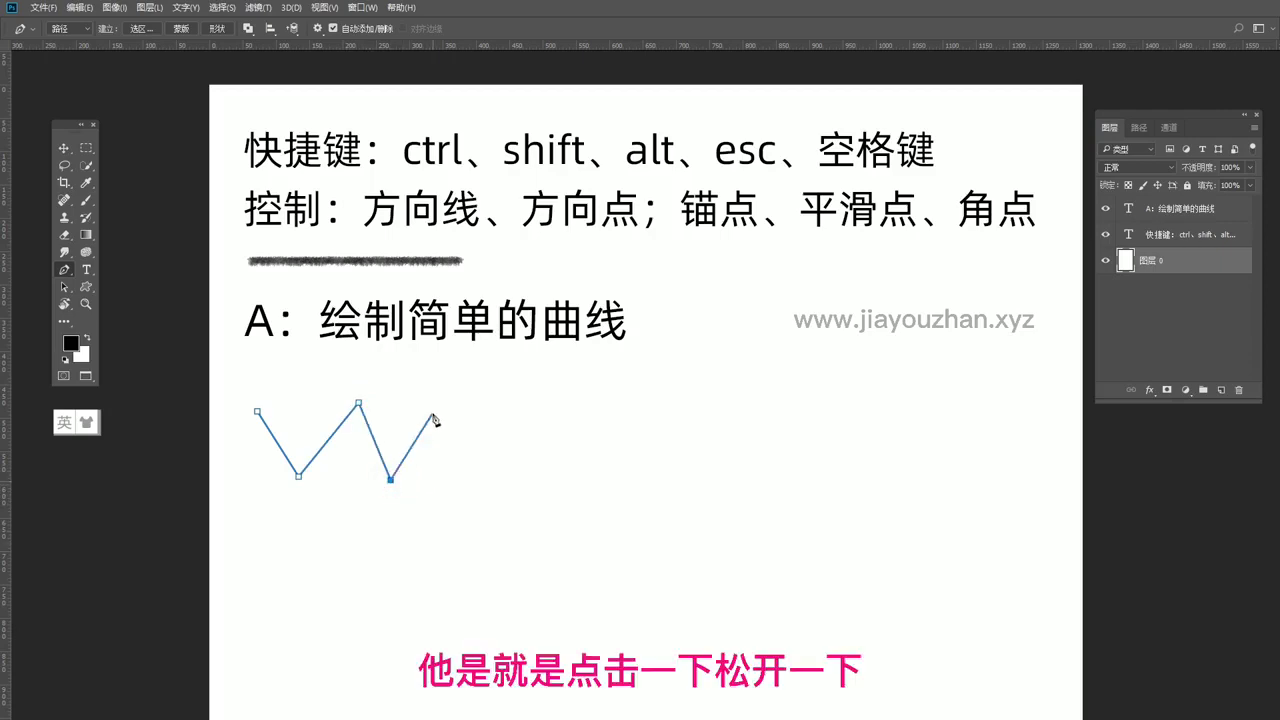
{"action": "left_click", "coordinate": [432, 413]}
{"action": "left_click", "coordinate": [470, 462]}
{"action": "left_click", "coordinate": [509, 384]}
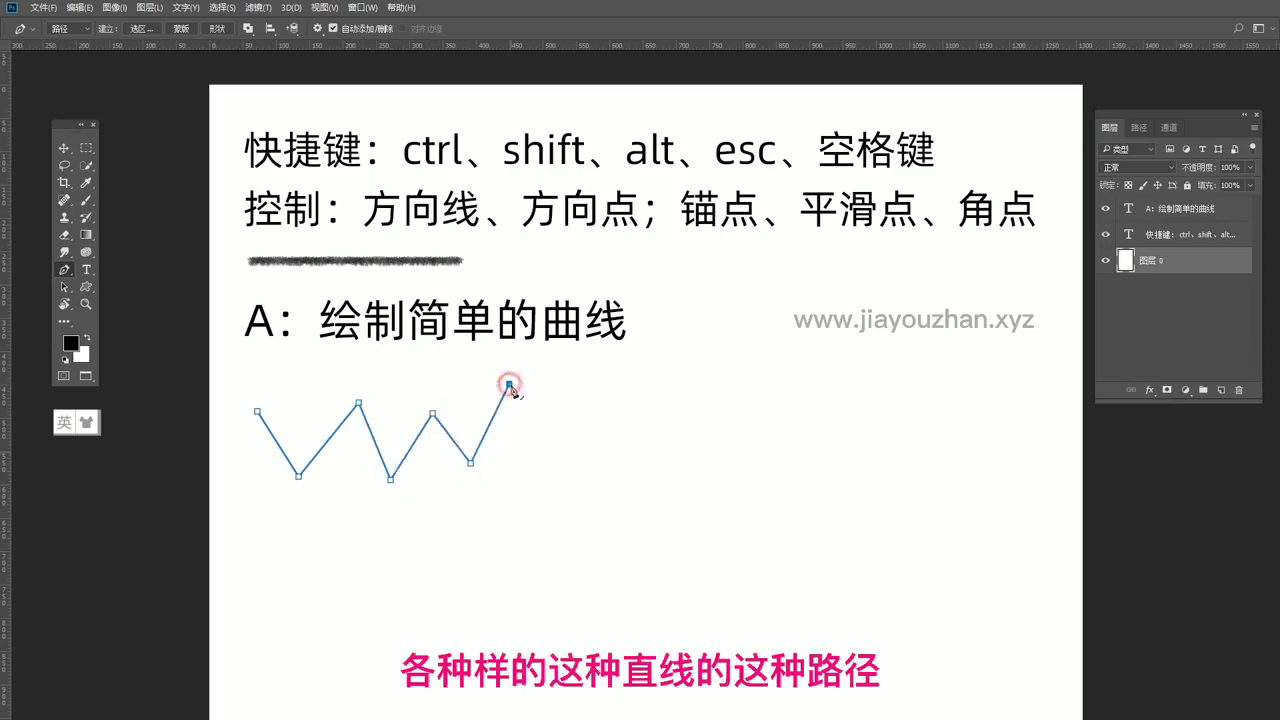
{"action": "left_click", "coordinate": [541, 462]}
{"action": "left_click", "coordinate": [578, 401]}
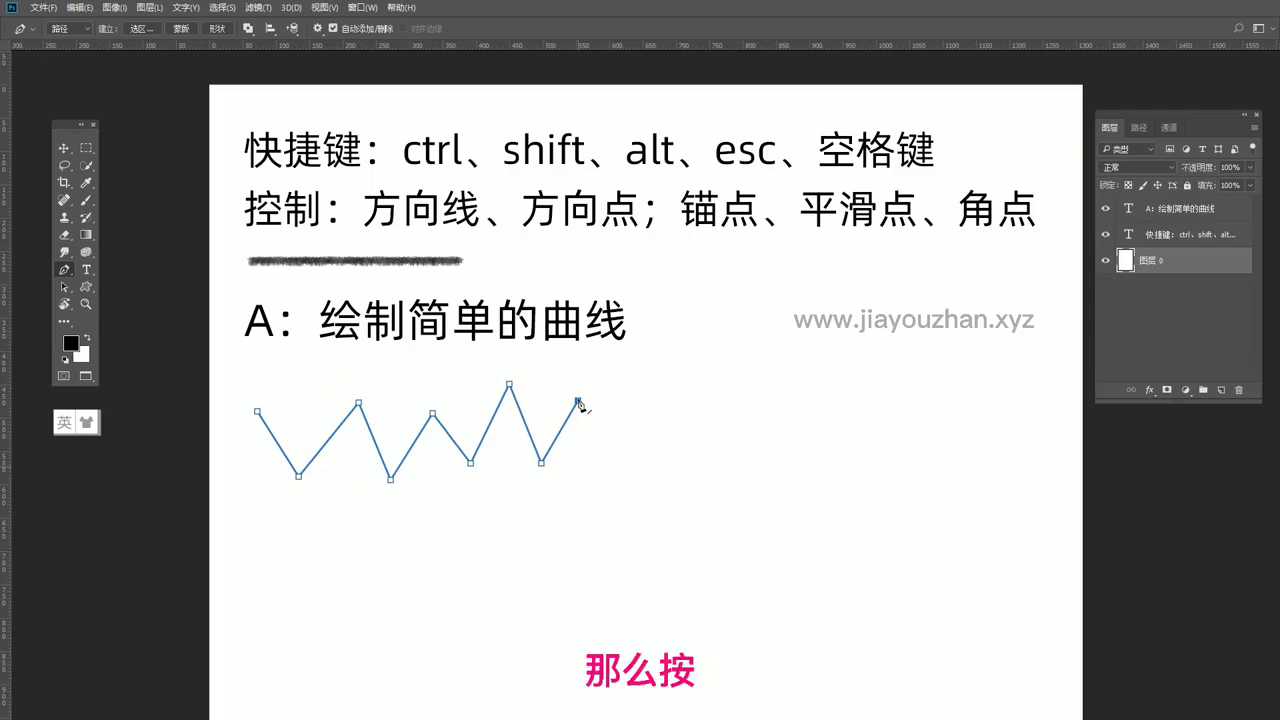
{"action": "key", "text": "Escape"}
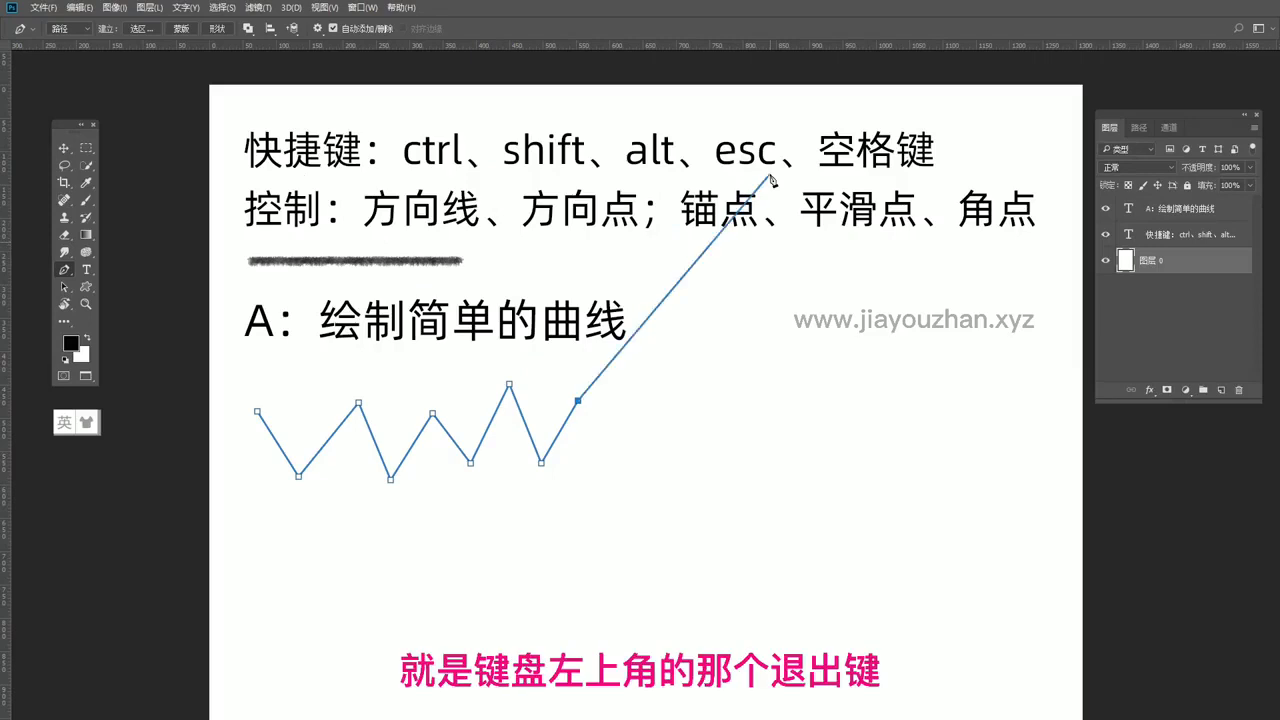
{"action": "key", "text": "Escape"}
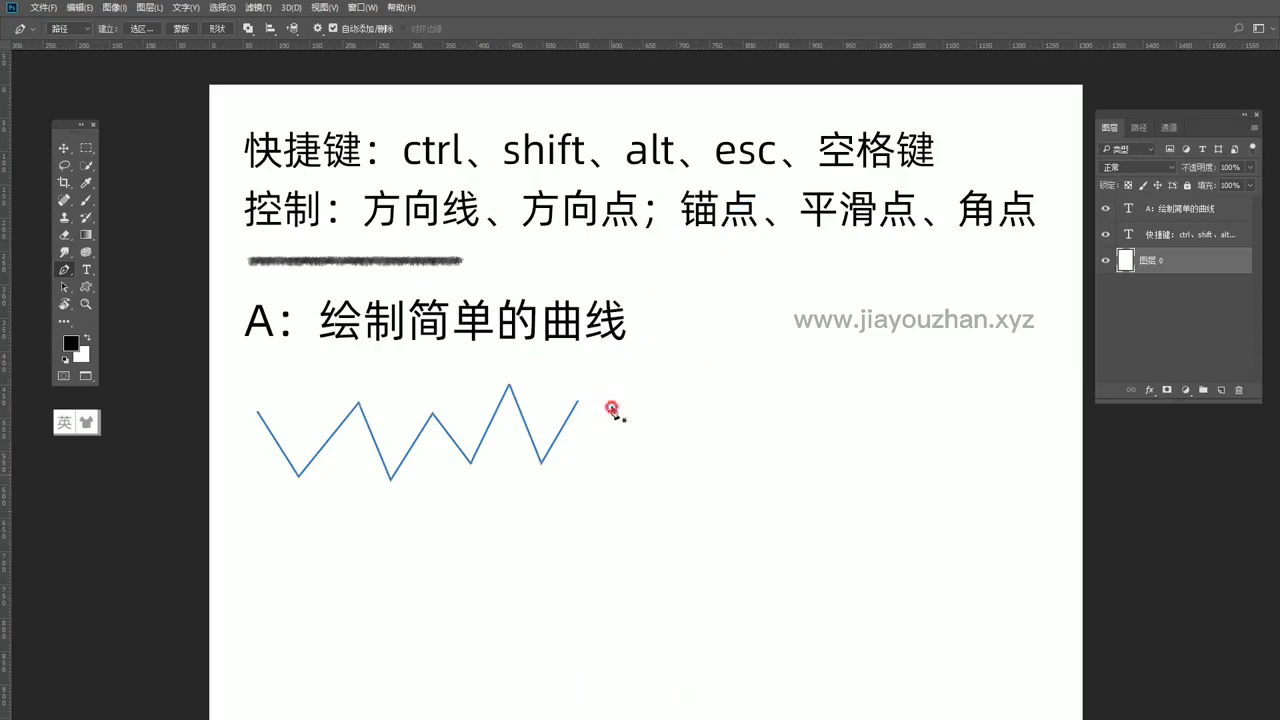
Draw a separate two-point slanted line right of the zigzag, then marquee-select the paths' anchors
{"action": "left_click", "coordinate": [611, 407]}
{"action": "left_click", "coordinate": [651, 500]}
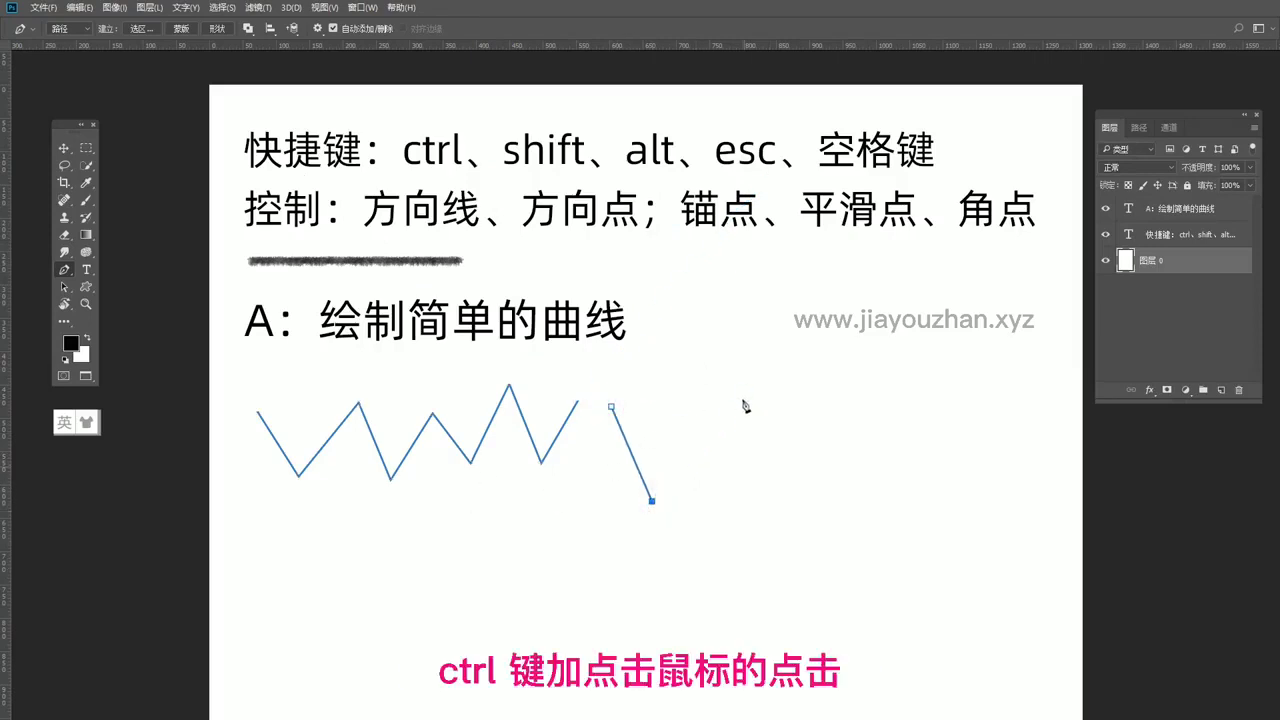
{"action": "left_click", "coordinate": [738, 401], "text": "ctrl"}
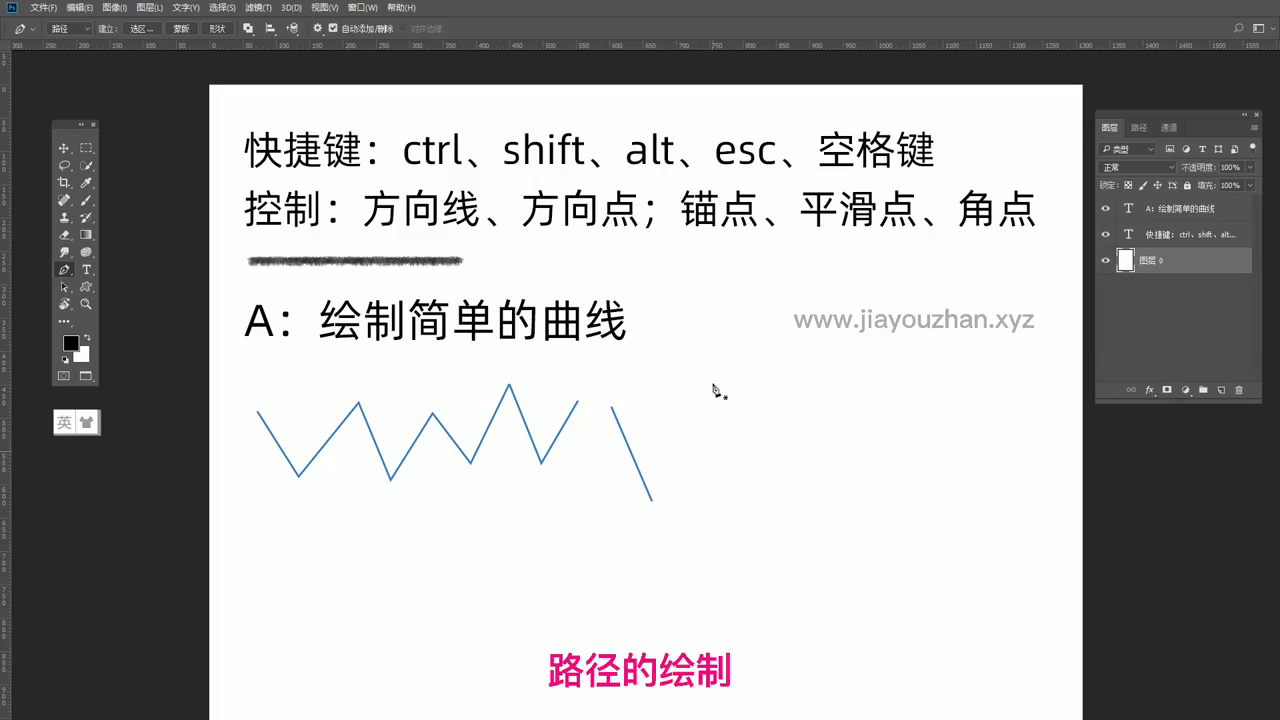
{"action": "left_click_drag", "start_coordinate": [734, 381], "coordinate": [384, 529]}
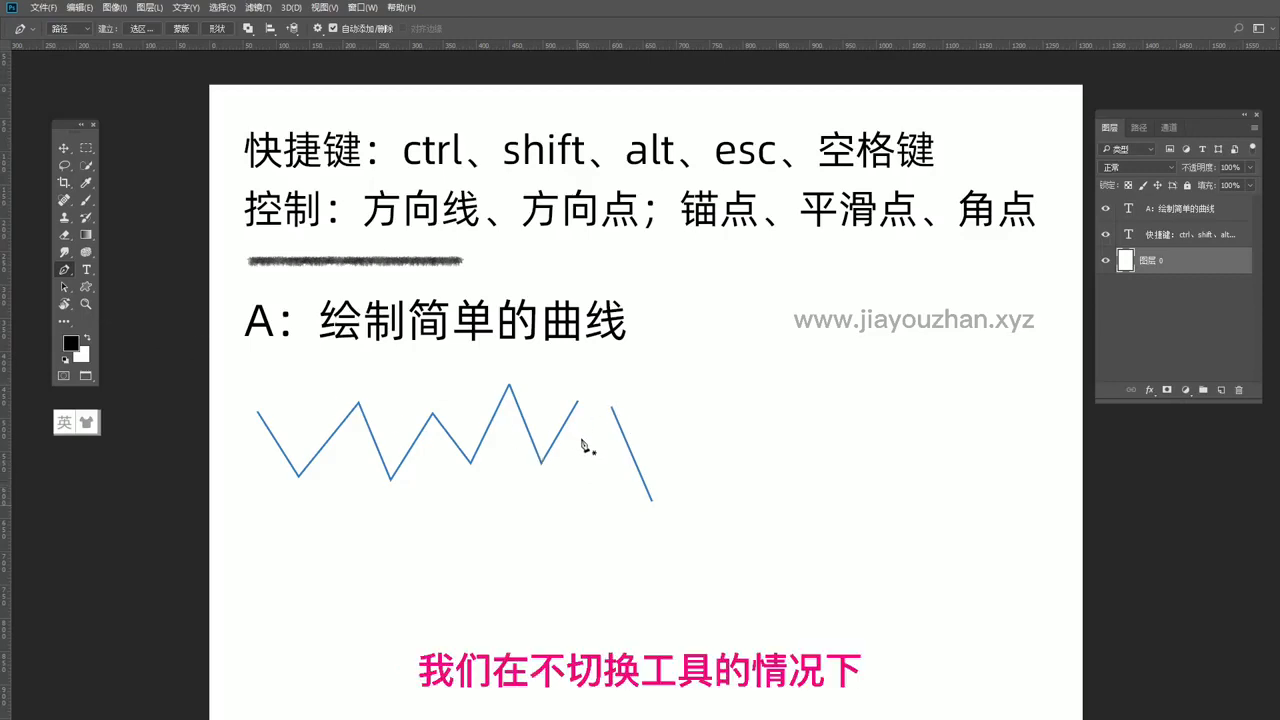
{"action": "key", "text": "ctrl"}
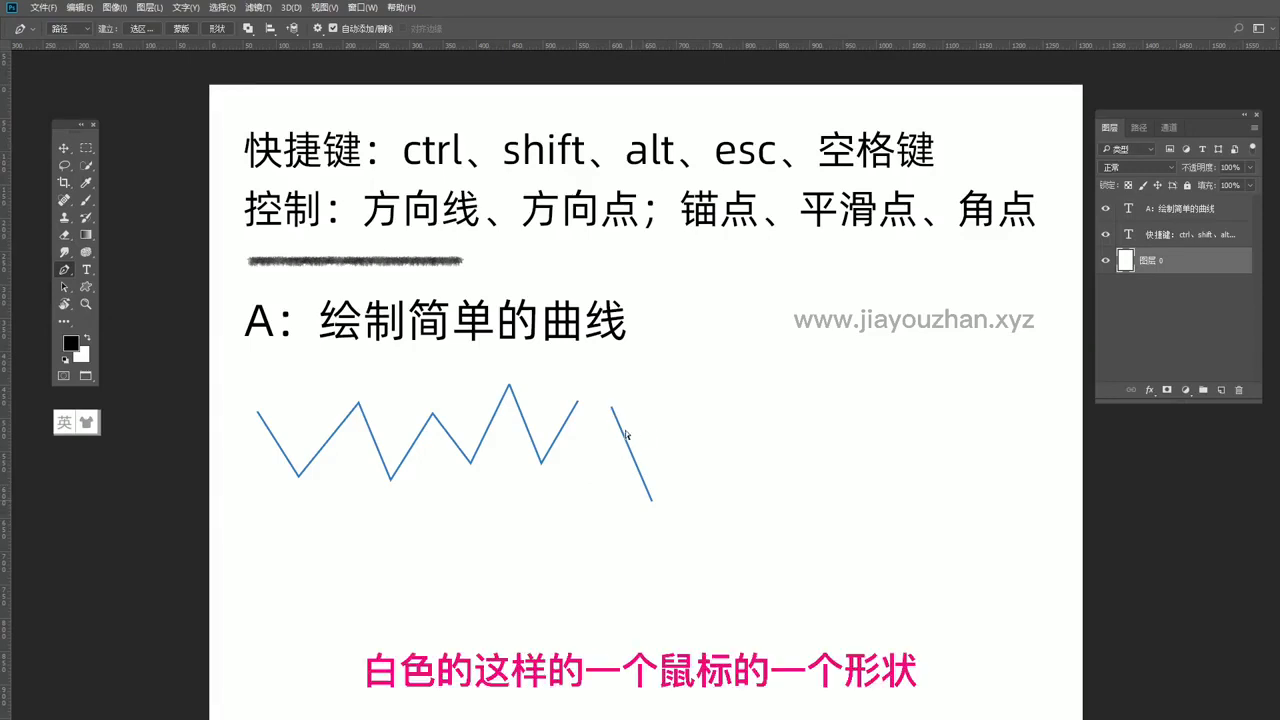
Move the short line and reposition its anchors so it stands nearly vertical
{"action": "left_click", "coordinate": [630, 453], "text": "ctrl"}
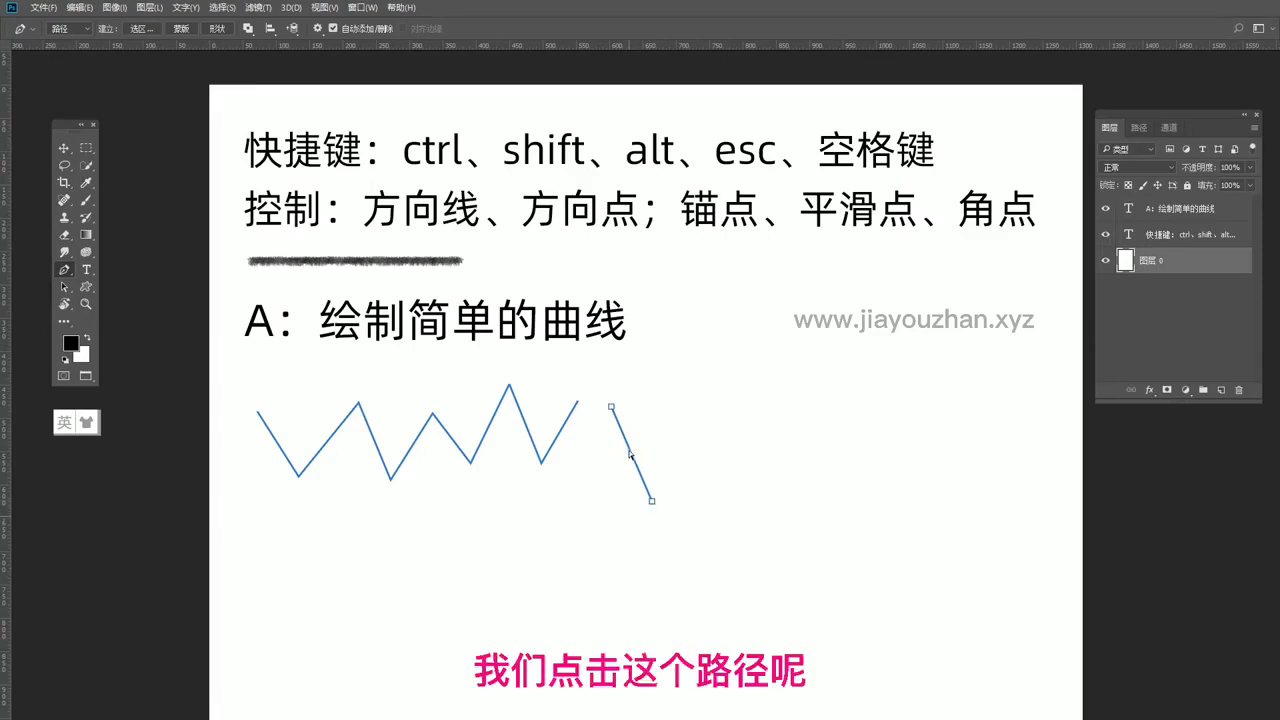
{"action": "left_click_drag", "start_coordinate": [630, 453], "coordinate": [640, 445]}
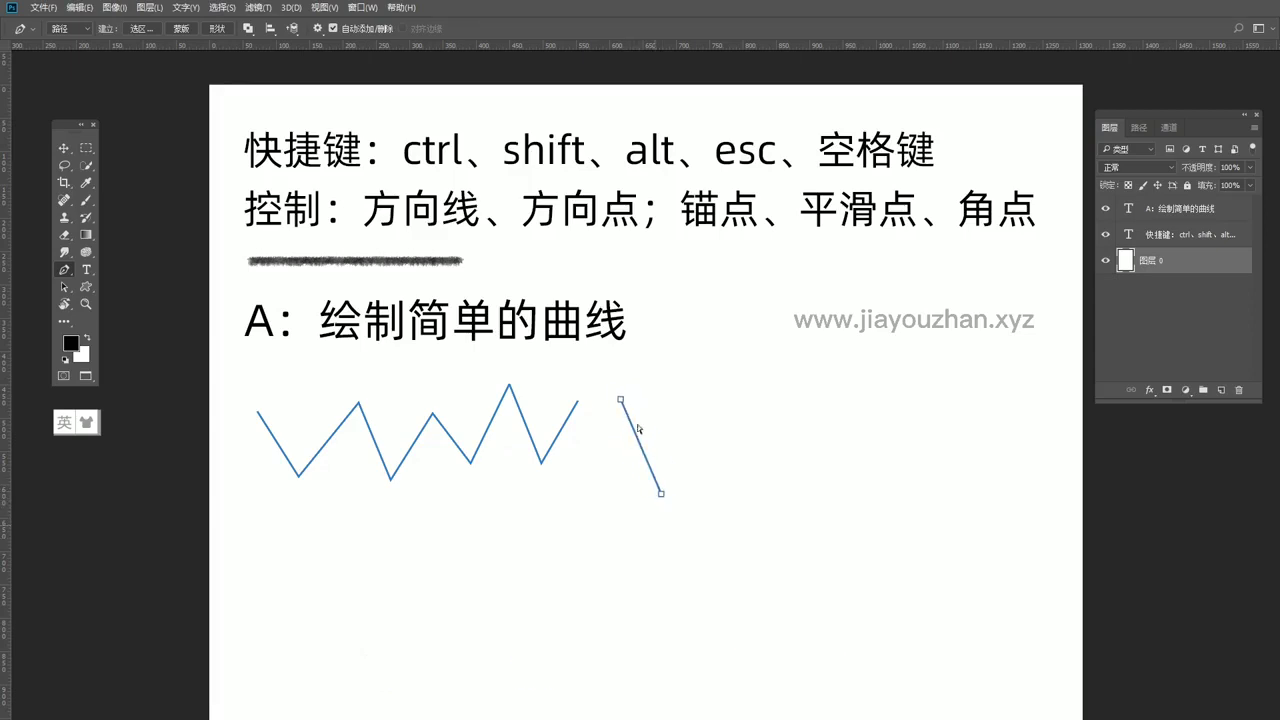
{"action": "left_click", "coordinate": [621, 401]}
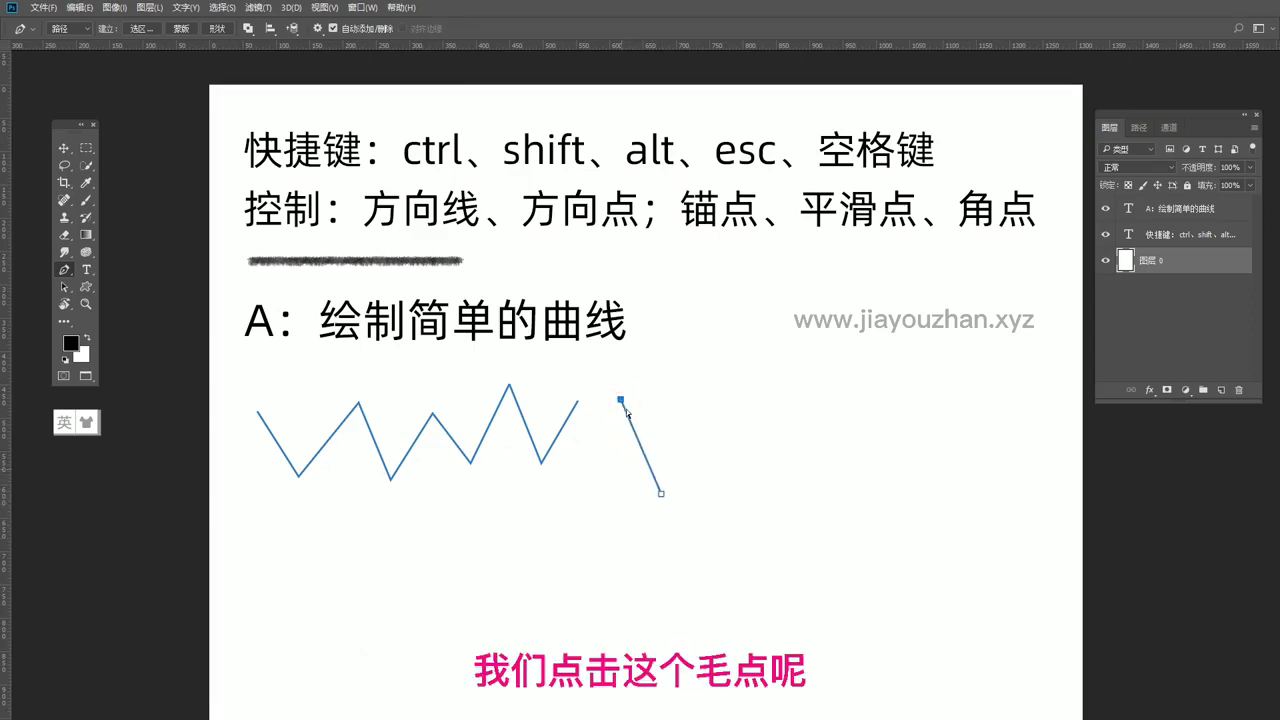
{"action": "left_click", "coordinate": [660, 493]}
{"action": "mouse_move", "coordinate": [660, 493]}
{"action": "left_mouse_down"}
{"action": "mouse_move", "coordinate": [699, 426]}
{"action": "mouse_move", "coordinate": [625, 460]}
{"action": "left_mouse_up"}
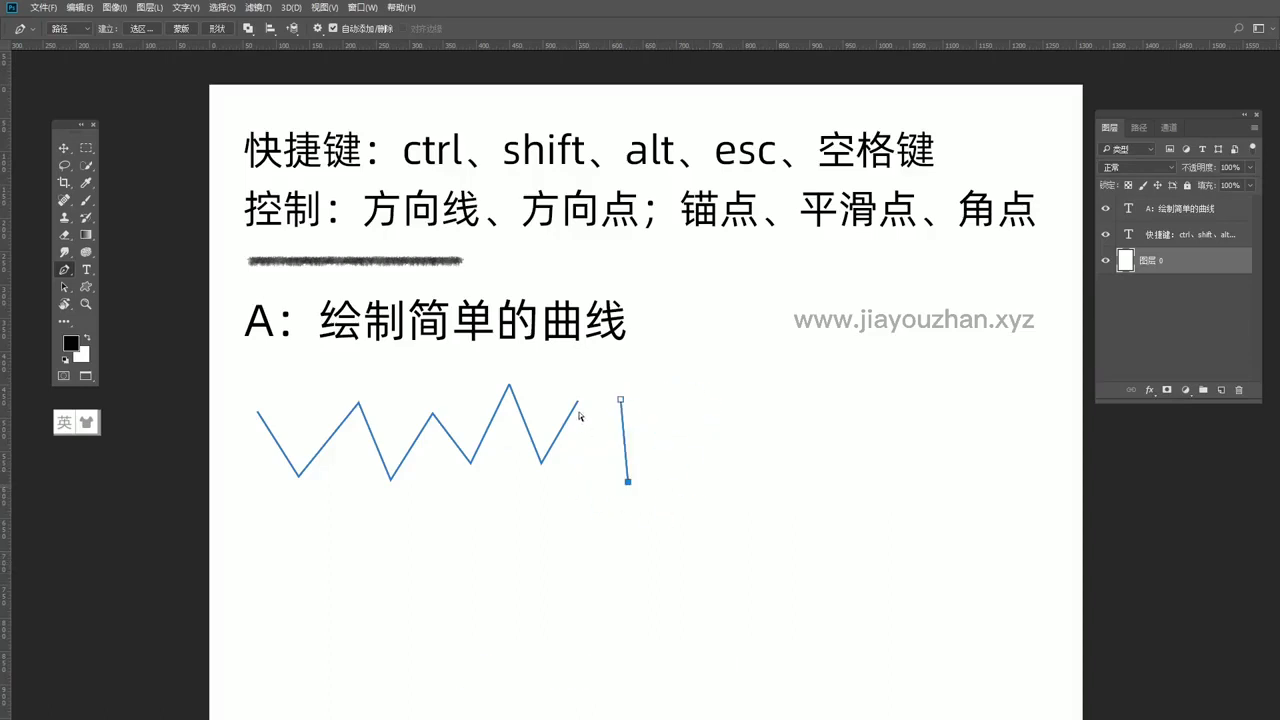
{"action": "left_click", "coordinate": [570, 411]}
Reposition zigzag corner points, raising the end point and nudging another corner up-left
{"action": "mouse_move", "coordinate": [572, 412]}
{"action": "left_mouse_down"}
{"action": "mouse_move", "coordinate": [580, 386]}
{"action": "mouse_move", "coordinate": [505, 383]}
{"action": "left_mouse_up"}
{"action": "left_click", "coordinate": [508, 386]}
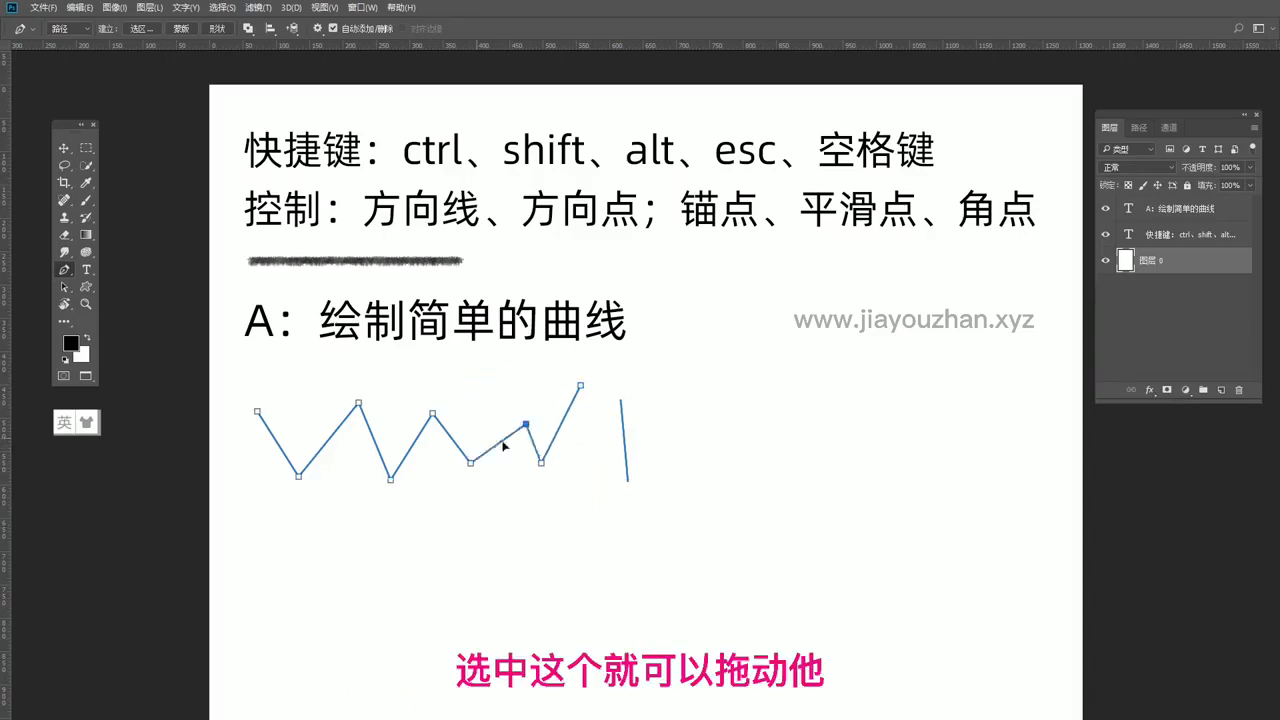
{"action": "left_click", "coordinate": [358, 402]}
{"action": "left_click_drag", "start_coordinate": [358, 402], "coordinate": [342, 395]}
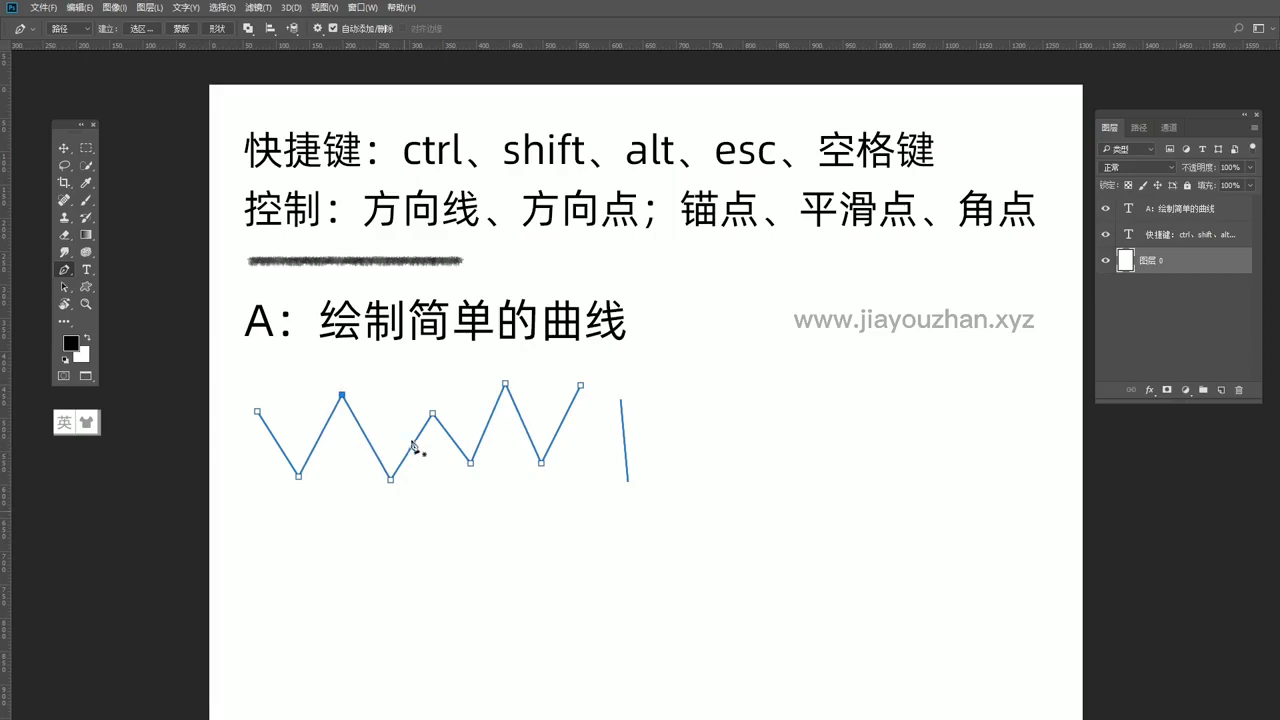
{"action": "left_click", "coordinate": [572, 402]}
{"action": "left_click", "coordinate": [581, 386], "text": "ctrl"}
Delete the zigzag's top-right end point and its last segment
{"action": "left_click", "coordinate": [580, 386]}
{"action": "right_click", "coordinate": [580, 387]}
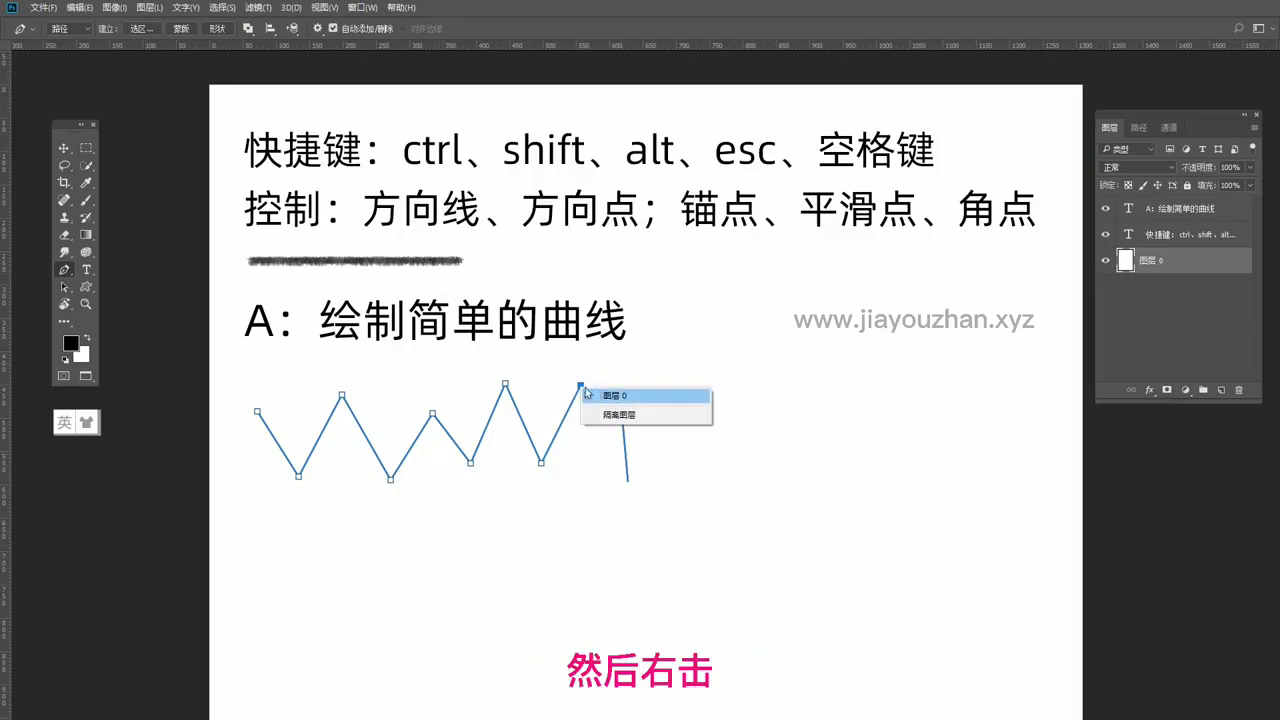
{"action": "left_click", "coordinate": [581, 387]}
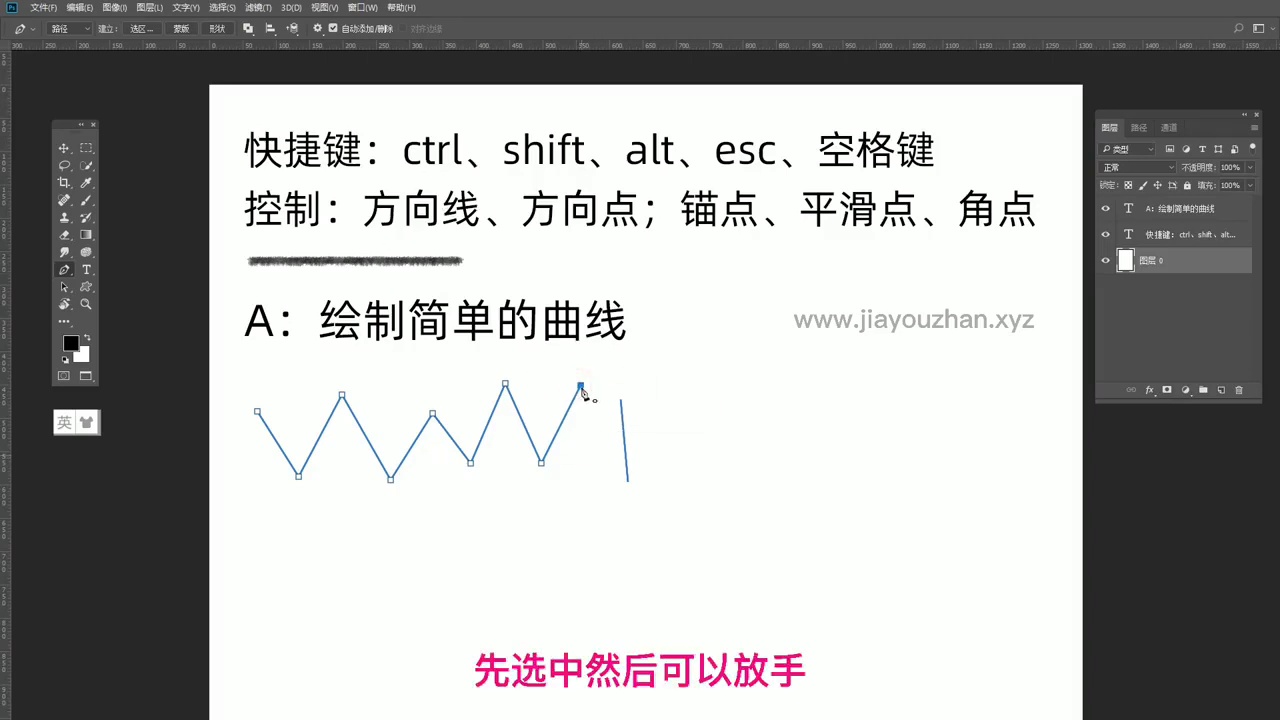
{"action": "right_click", "coordinate": [581, 387]}
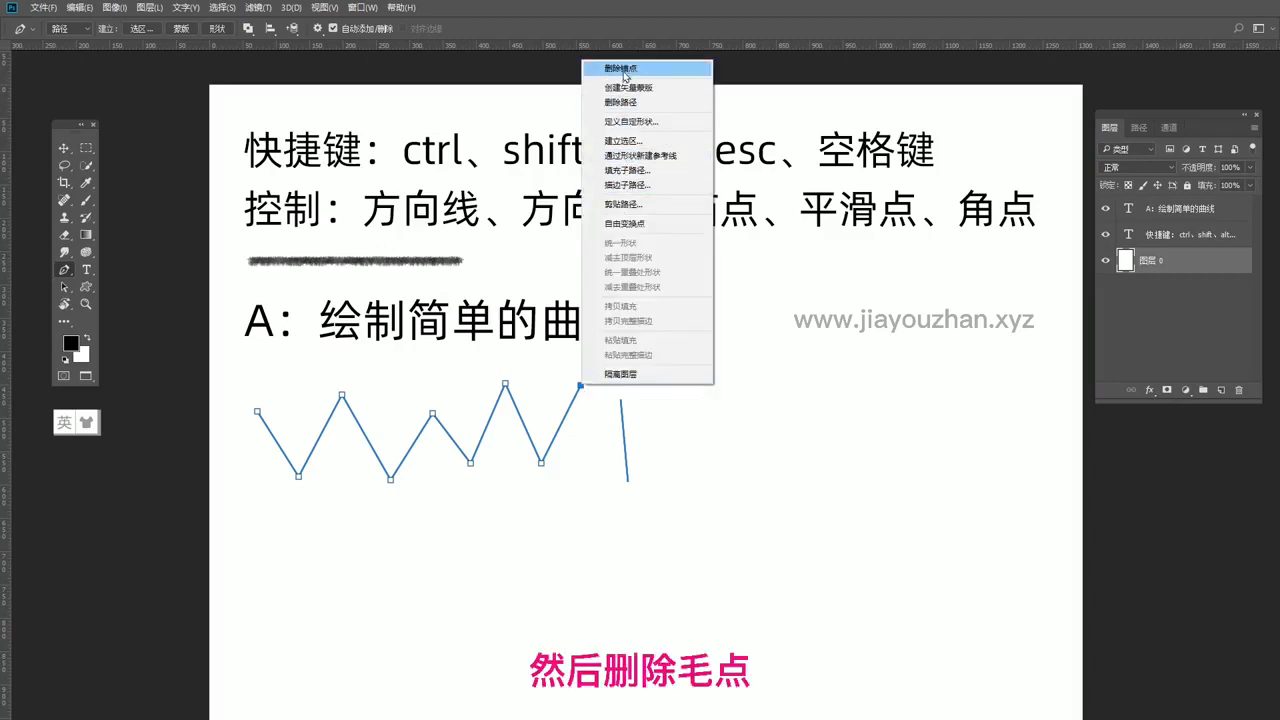
{"action": "left_click", "coordinate": [578, 415]}
{"action": "key", "text": "Delete"}
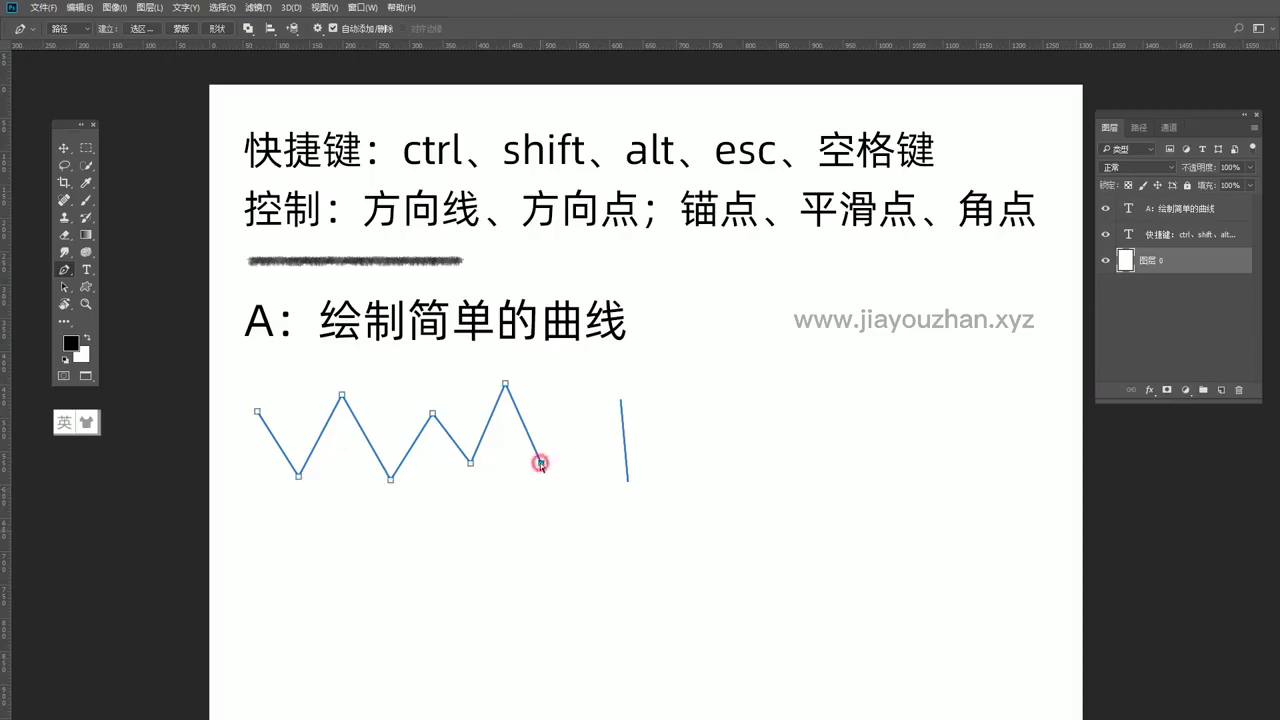
Remove further end anchors from the zigzag using Delete Anchor Point
{"action": "right_click", "coordinate": [540, 462]}
{"action": "left_click", "coordinate": [577, 148]}
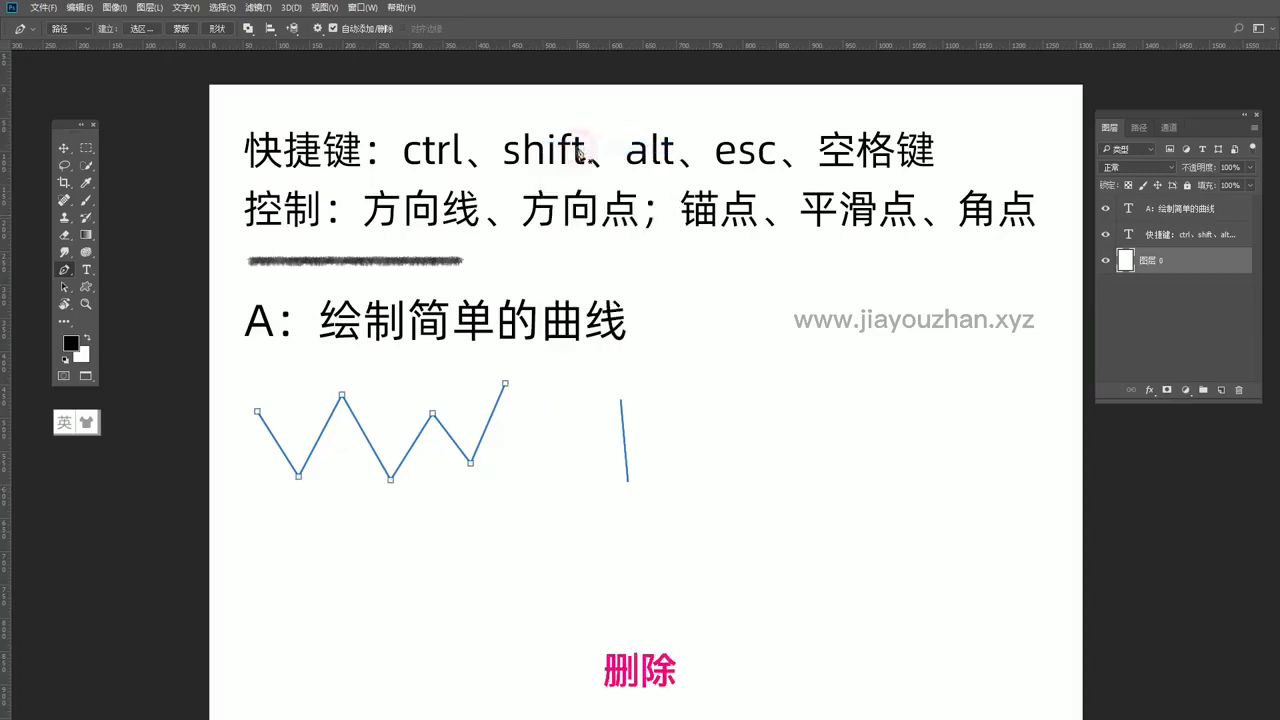
{"action": "right_click", "coordinate": [505, 384]}
{"action": "left_click", "coordinate": [560, 68]}
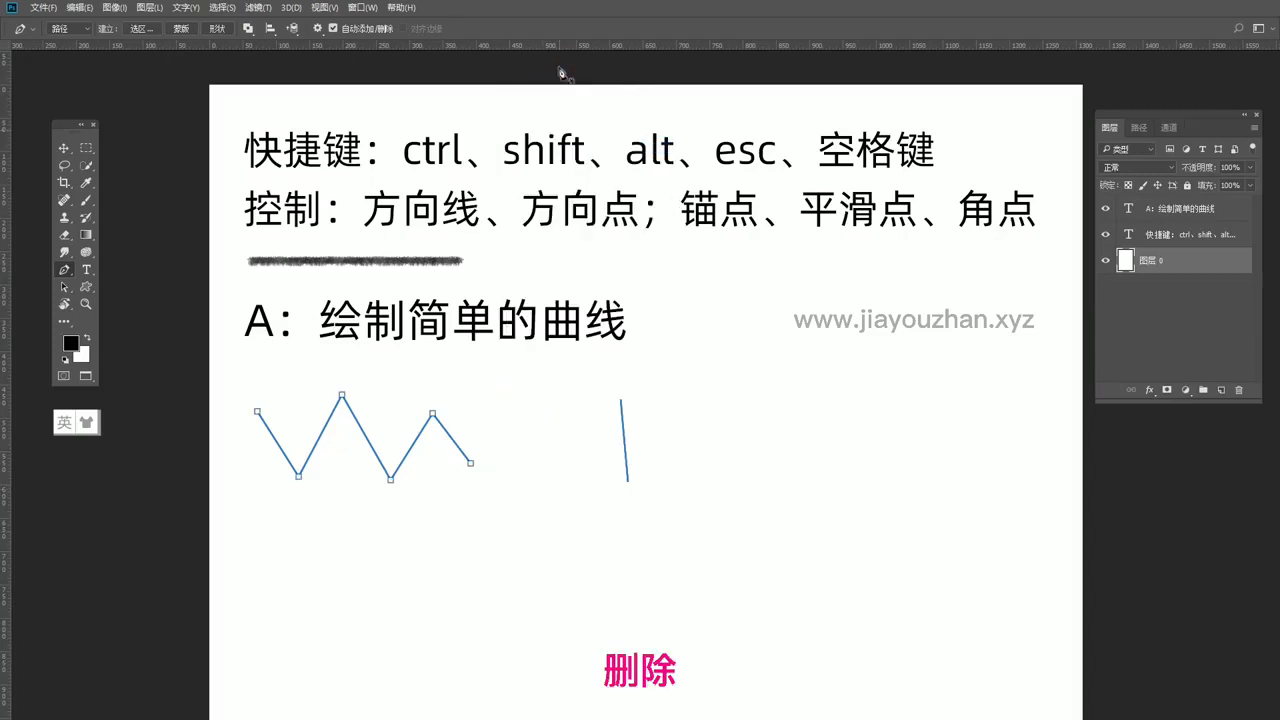
{"action": "right_click", "coordinate": [471, 462]}
{"action": "left_click", "coordinate": [497, 148]}
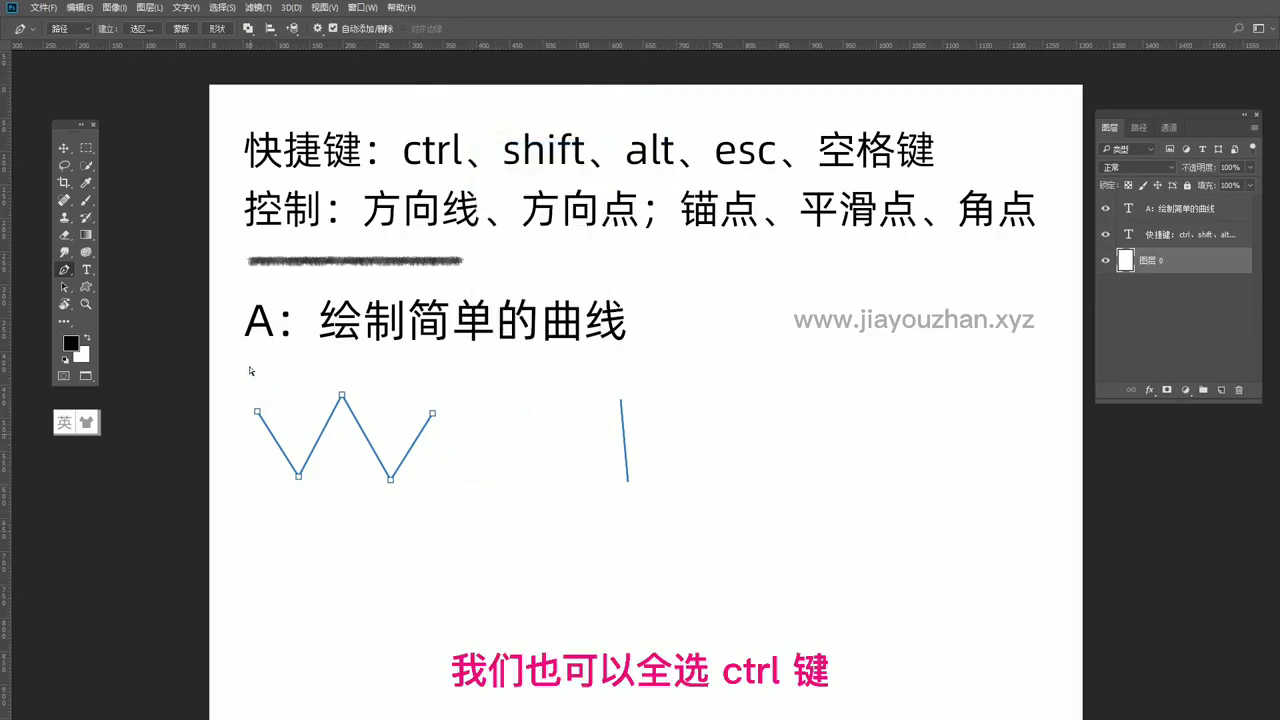
Marquee-select both the zigzag and the straight line and delete them
{"action": "left_click_drag", "start_coordinate": [232, 364], "coordinate": [720, 550]}
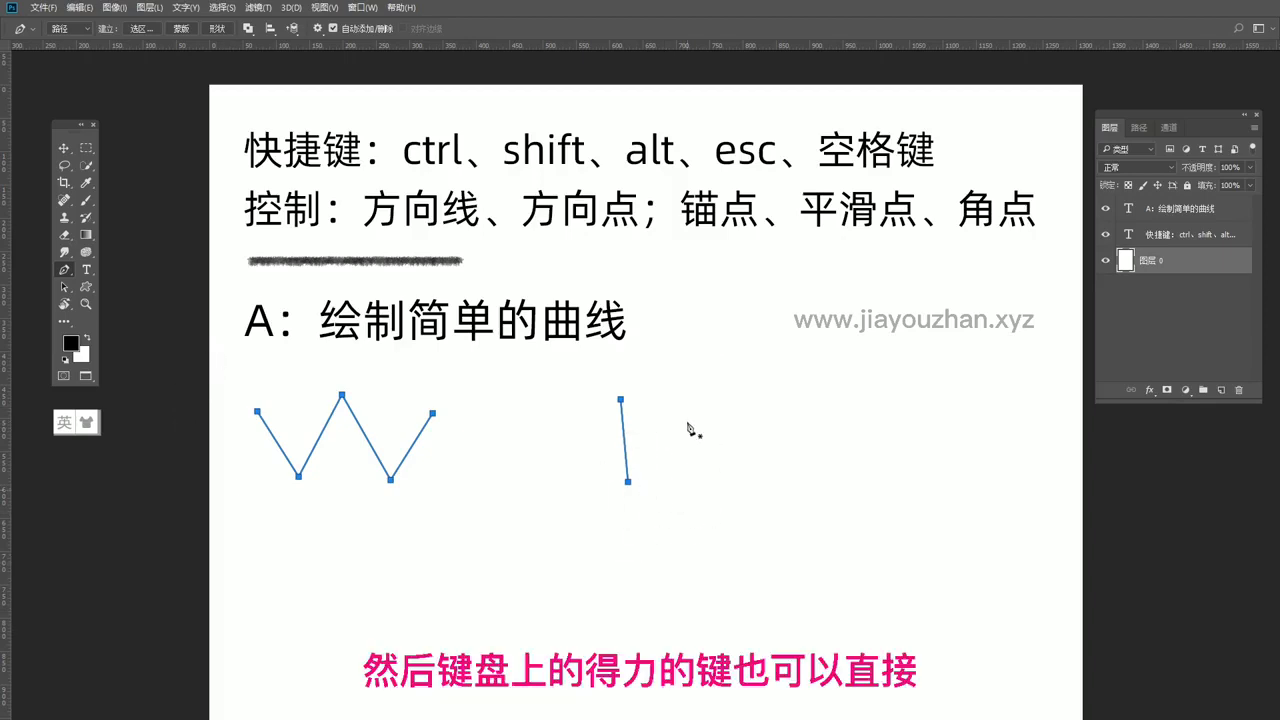
{"action": "key", "text": "Delete"}
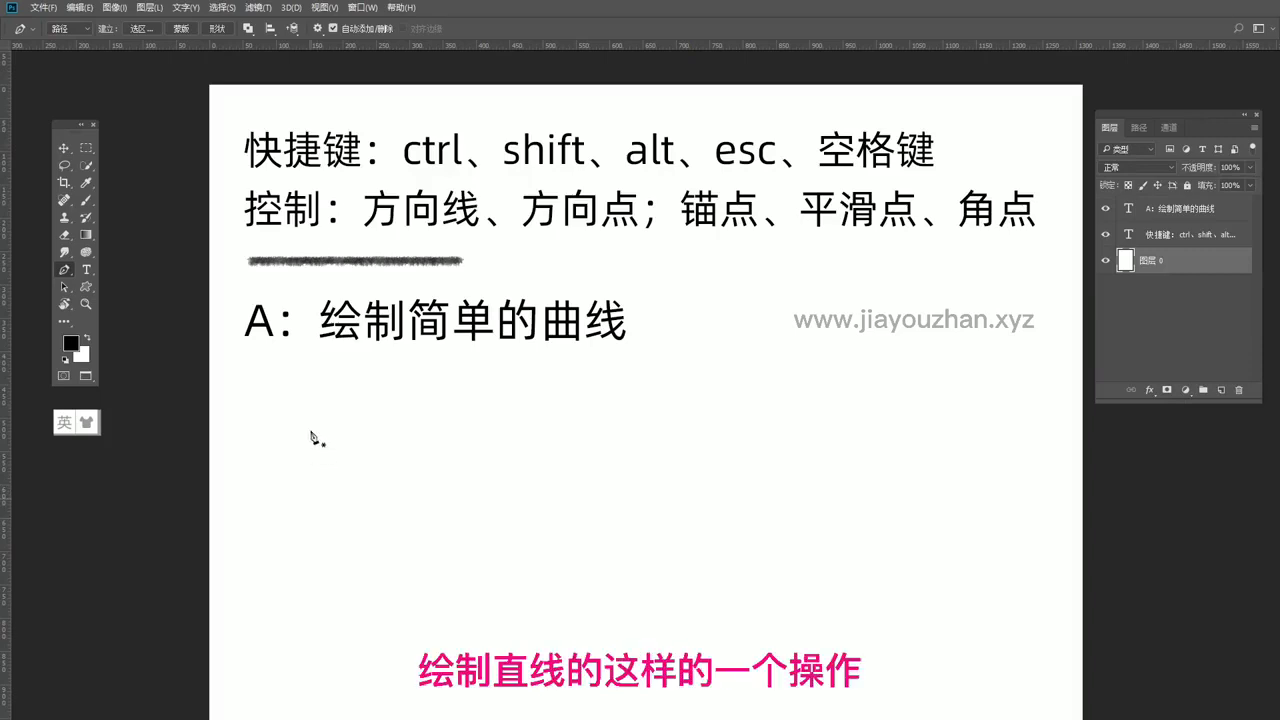
Draw a C-shaped curve from two dragged smooth anchors below heading A：绘制简单的曲线
{"action": "scroll", "coordinate": [309, 424], "scroll_direction": "down", "scroll_amount": 1}
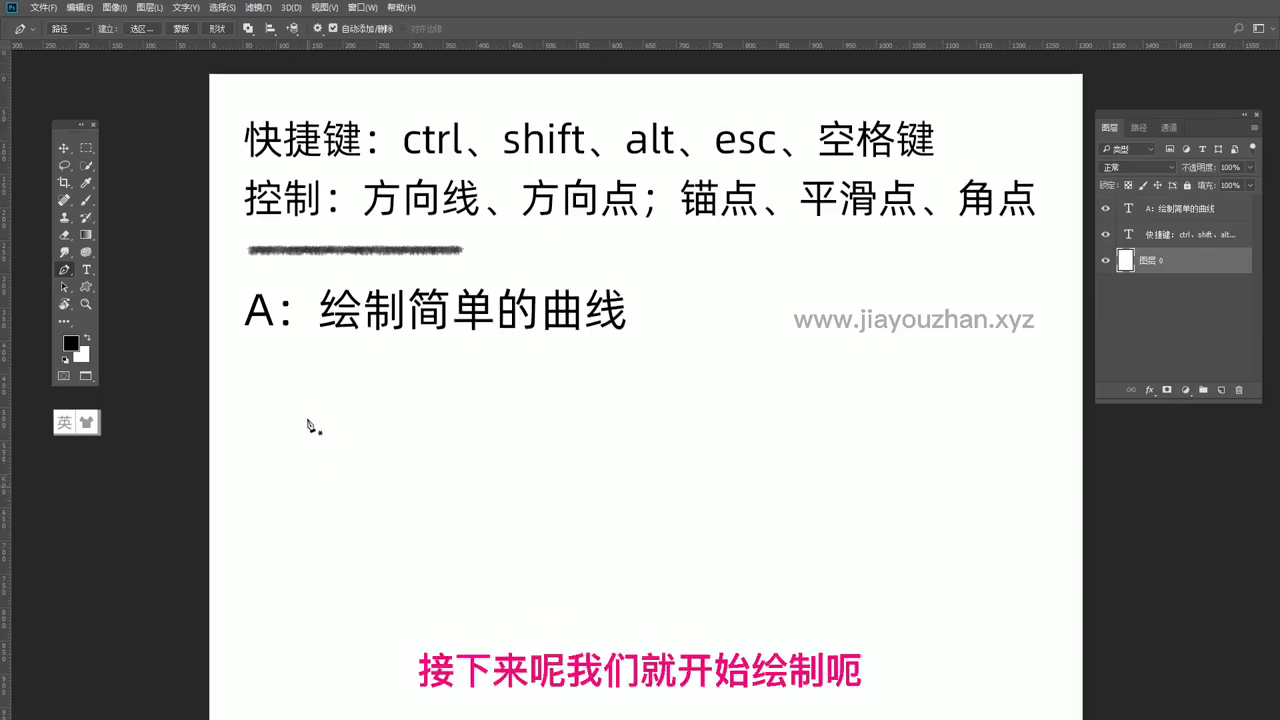
{"action": "scroll", "coordinate": [330, 427], "scroll_direction": "down", "scroll_amount": 1}
{"action": "scroll", "coordinate": [327, 428], "scroll_direction": "down", "scroll_amount": 1}
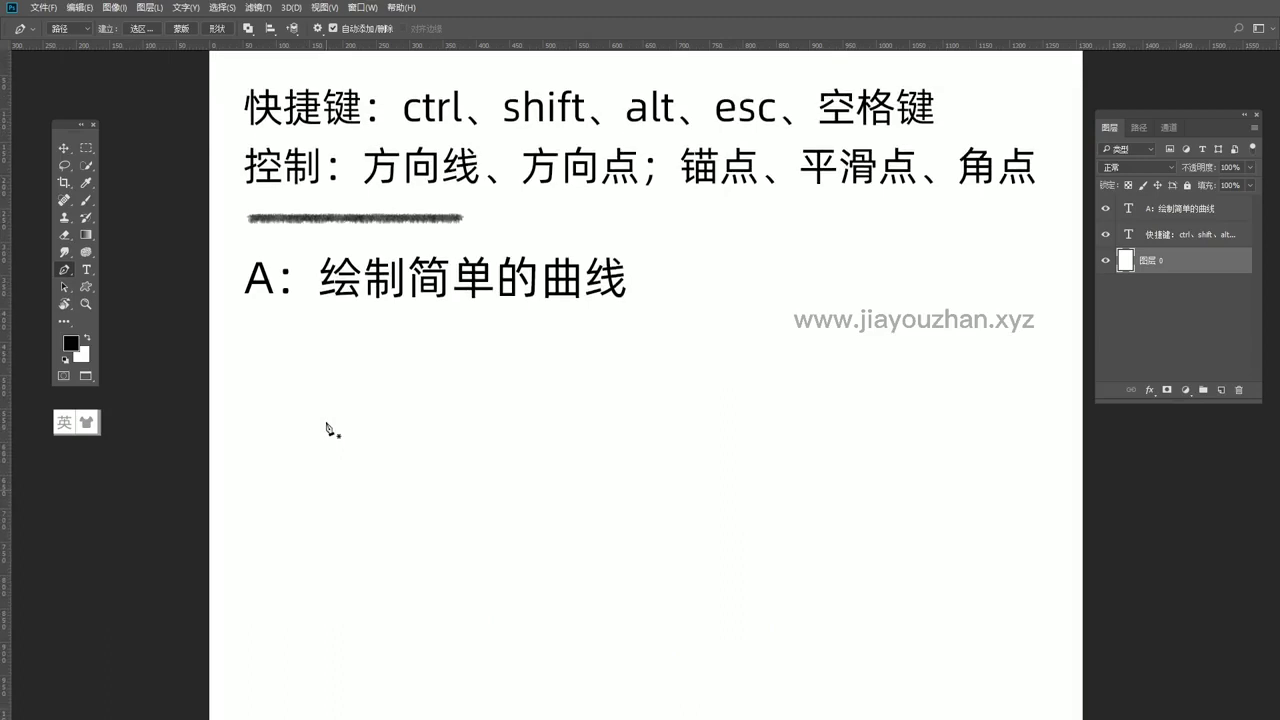
{"action": "scroll", "coordinate": [293, 368], "scroll_direction": "down", "scroll_amount": 2}
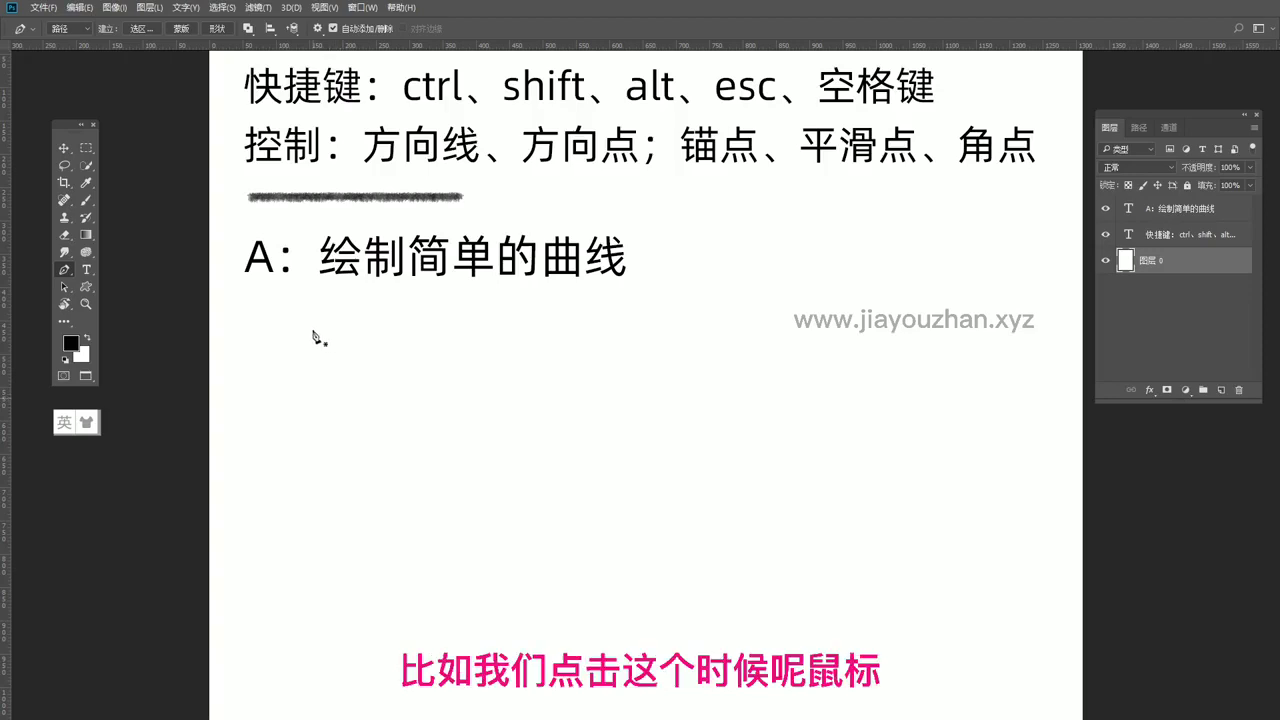
{"action": "left_click", "coordinate": [312, 328]}
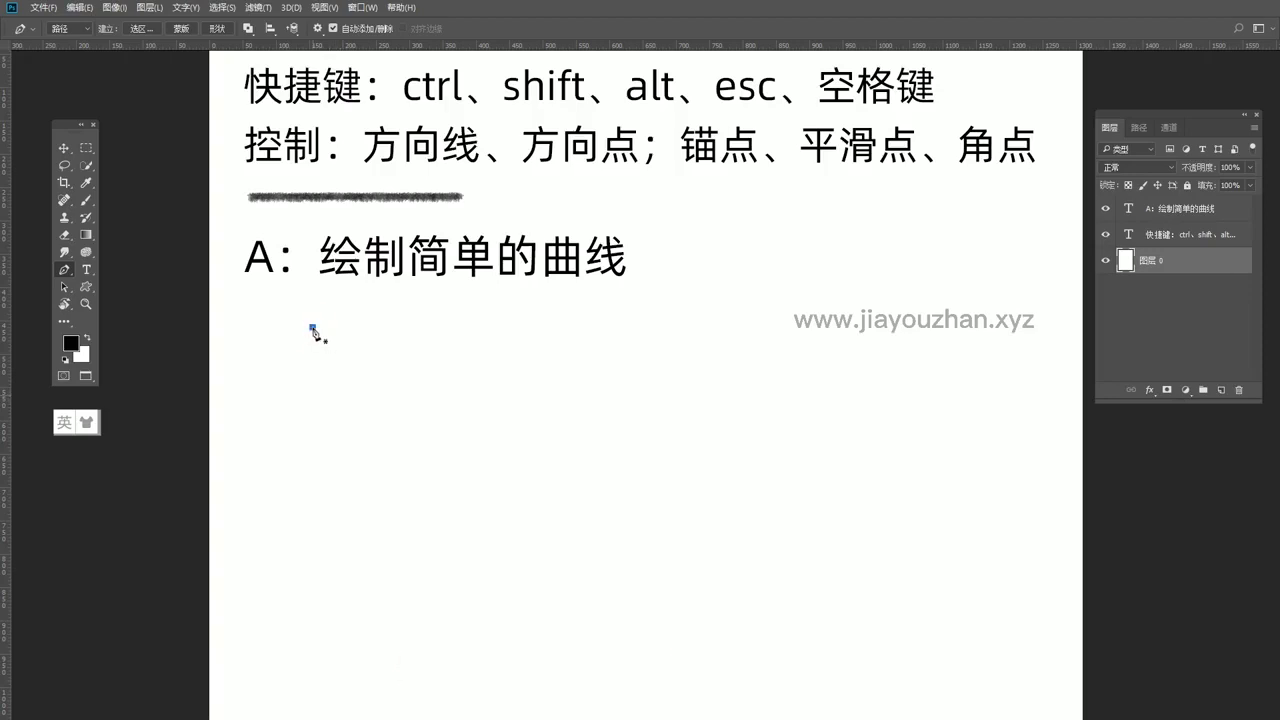
{"action": "mouse_move", "coordinate": [312, 328]}
{"action": "left_mouse_down"}
{"action": "mouse_move", "coordinate": [391, 338]}
{"action": "mouse_move", "coordinate": [258, 333]}
{"action": "left_mouse_up"}
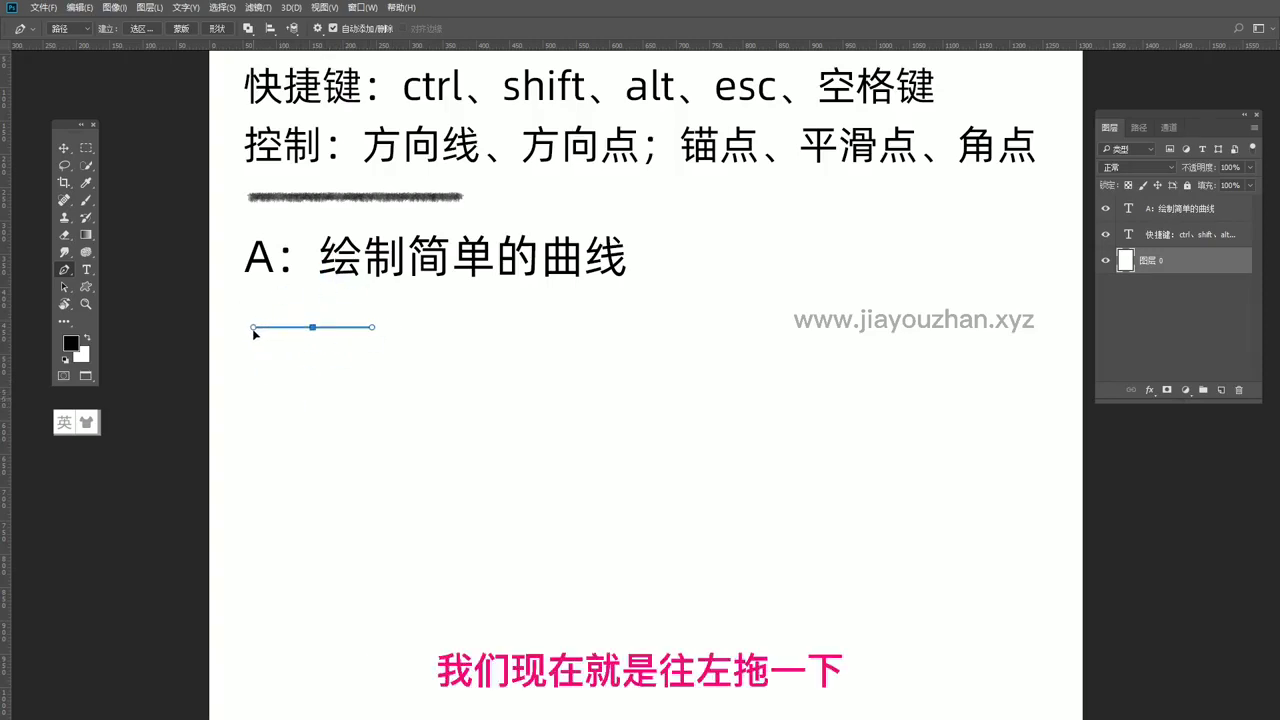
{"action": "left_click_drag", "start_coordinate": [254, 334], "coordinate": [245, 327]}
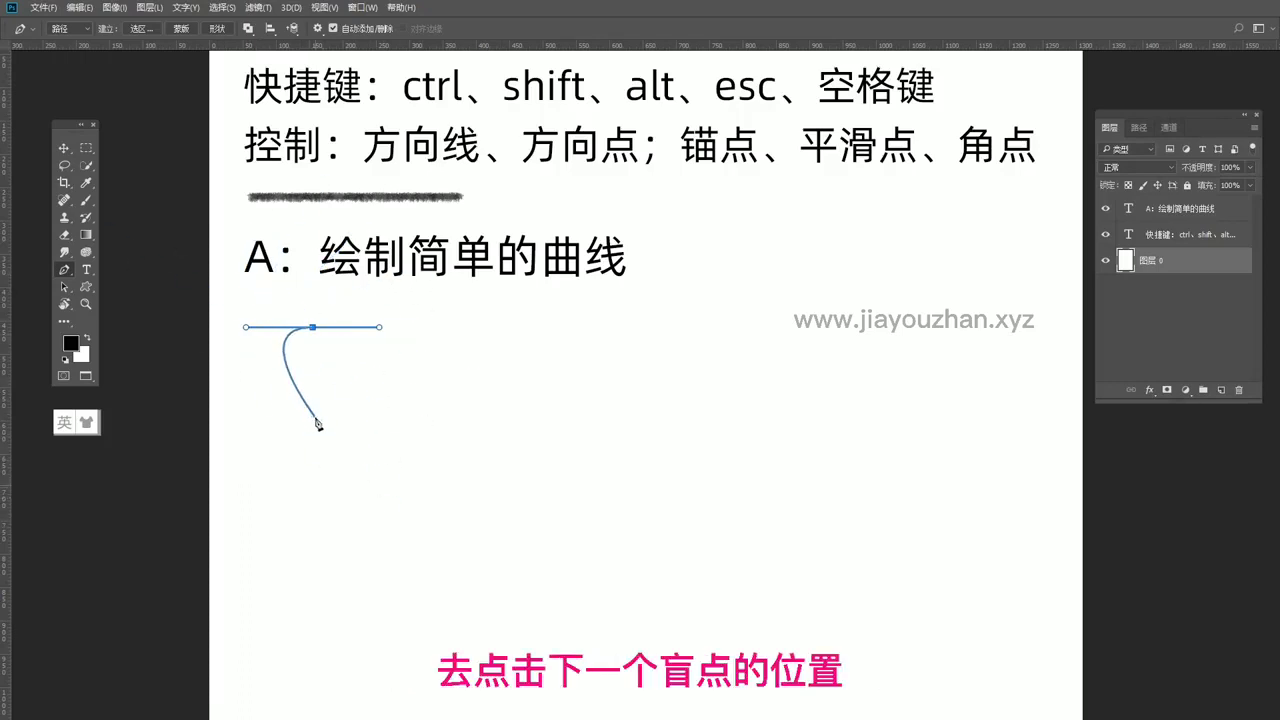
{"action": "left_click_drag", "start_coordinate": [316, 421], "coordinate": [385, 424]}
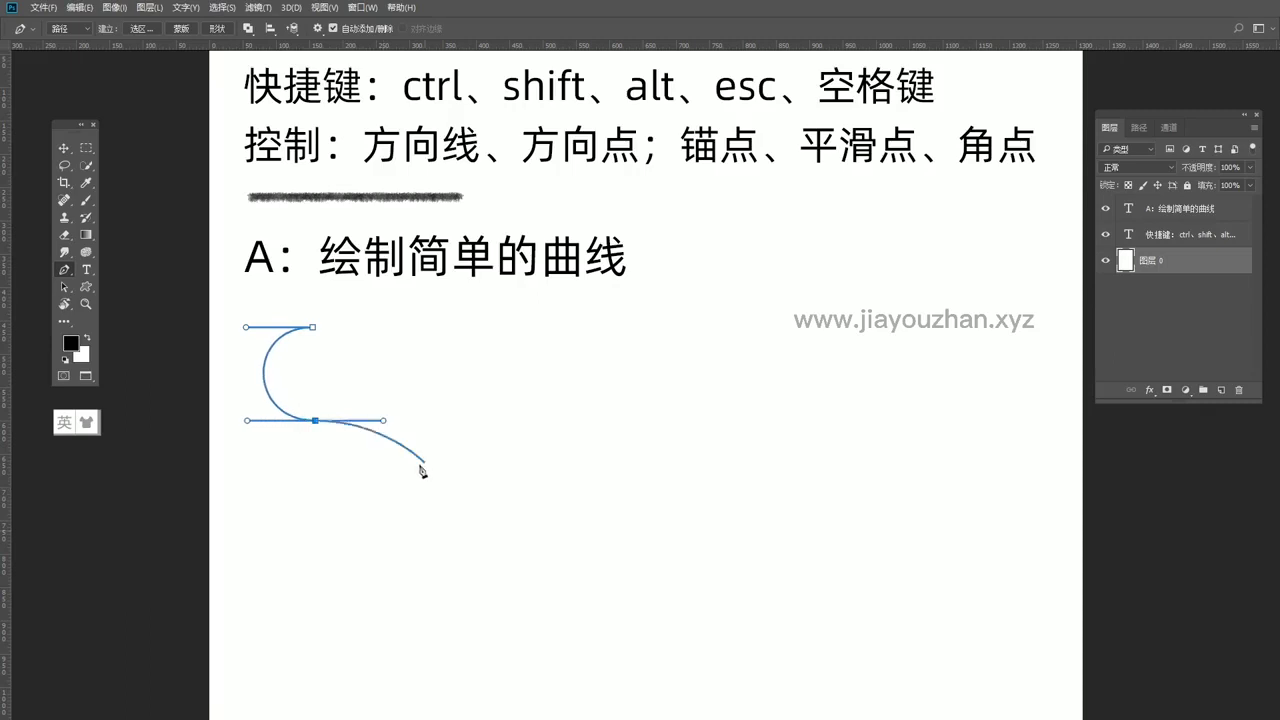
{"action": "key", "text": "Escape"}
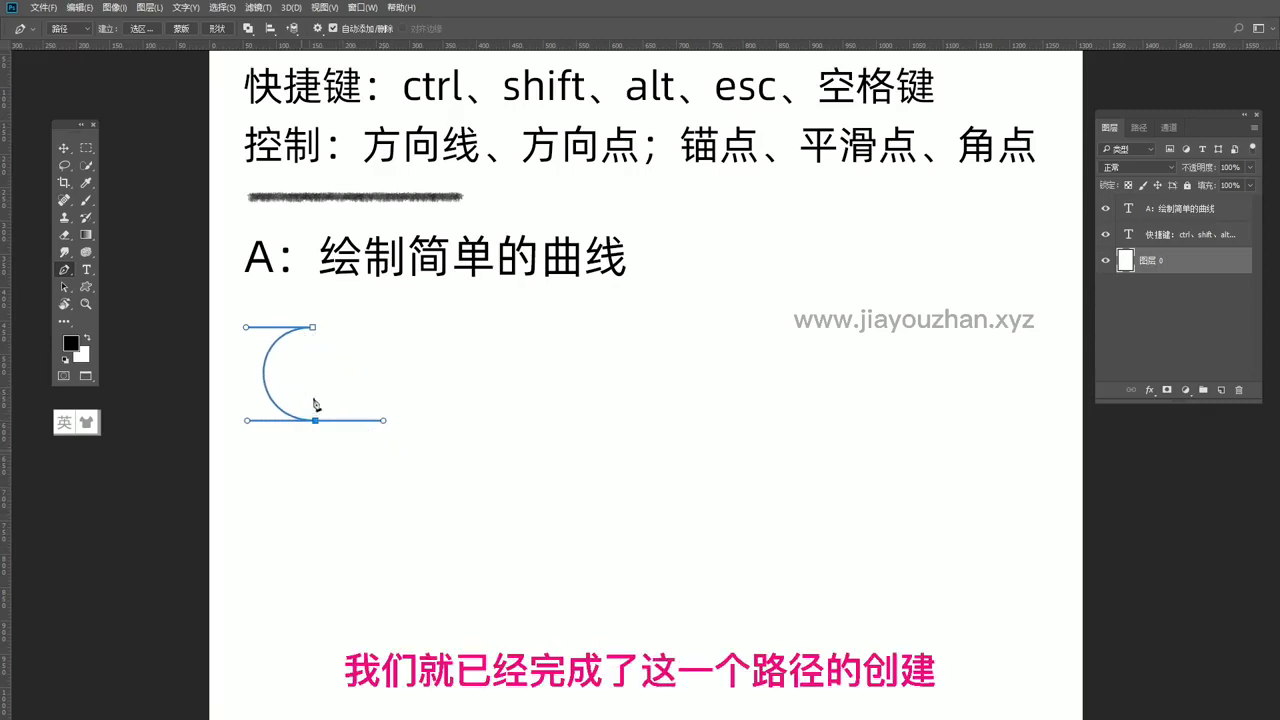
{"action": "key", "text": "Escape"}
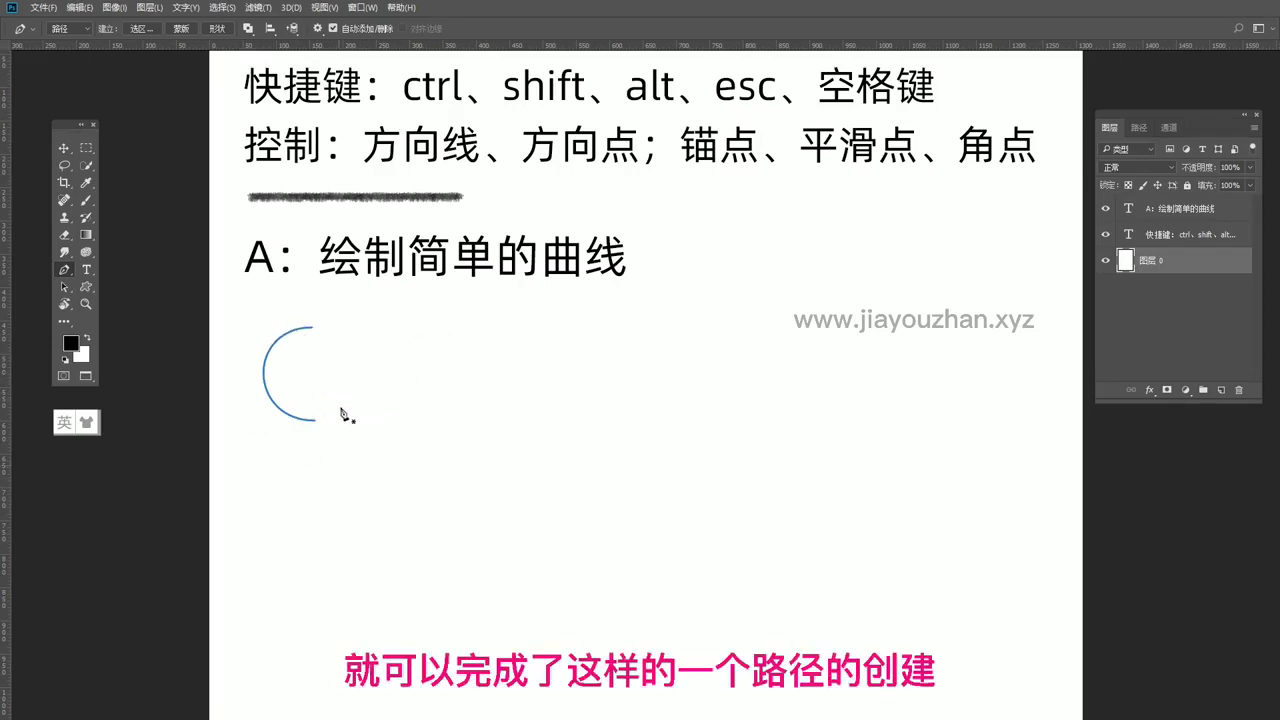
Draw a reversed-C curve right of the first, forming a facing bracket pair
{"action": "left_click", "coordinate": [393, 327]}
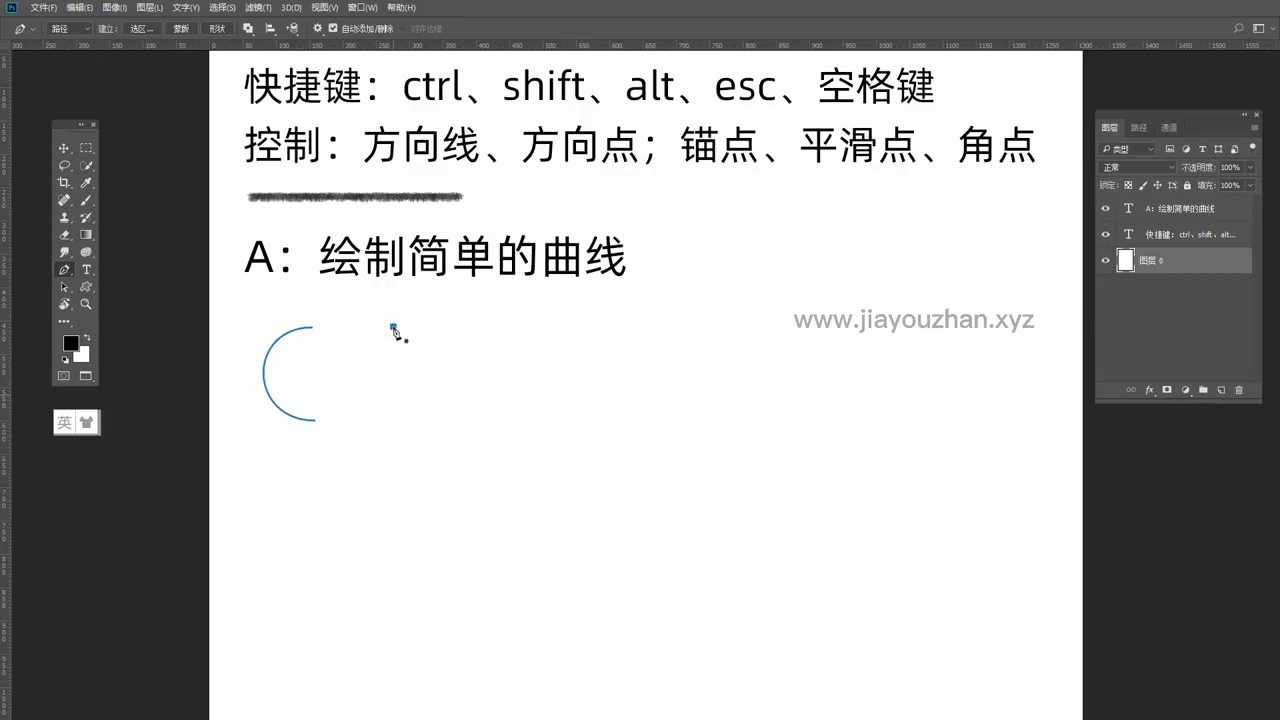
{"action": "mouse_move", "coordinate": [386, 326]}
{"action": "left_mouse_down"}
{"action": "mouse_move", "coordinate": [367, 327]}
{"action": "mouse_move", "coordinate": [445, 330]}
{"action": "left_mouse_up"}
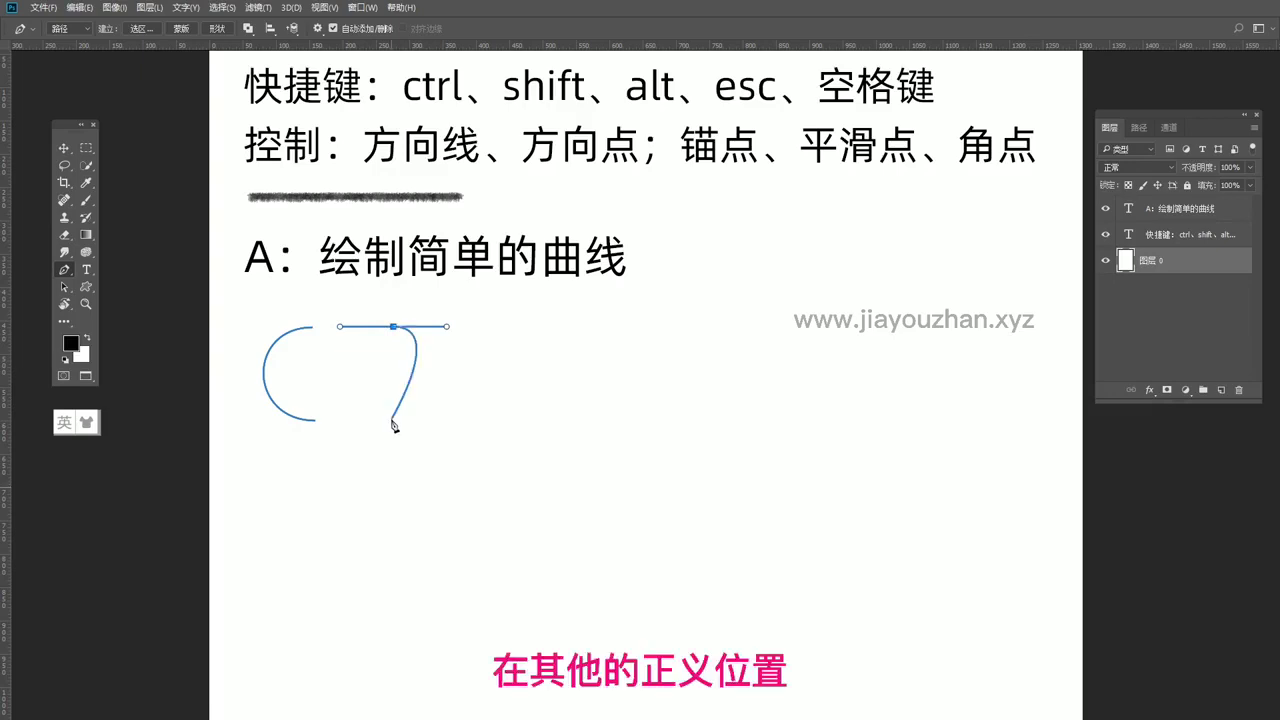
{"action": "left_click_drag", "start_coordinate": [393, 419], "coordinate": [337, 420]}
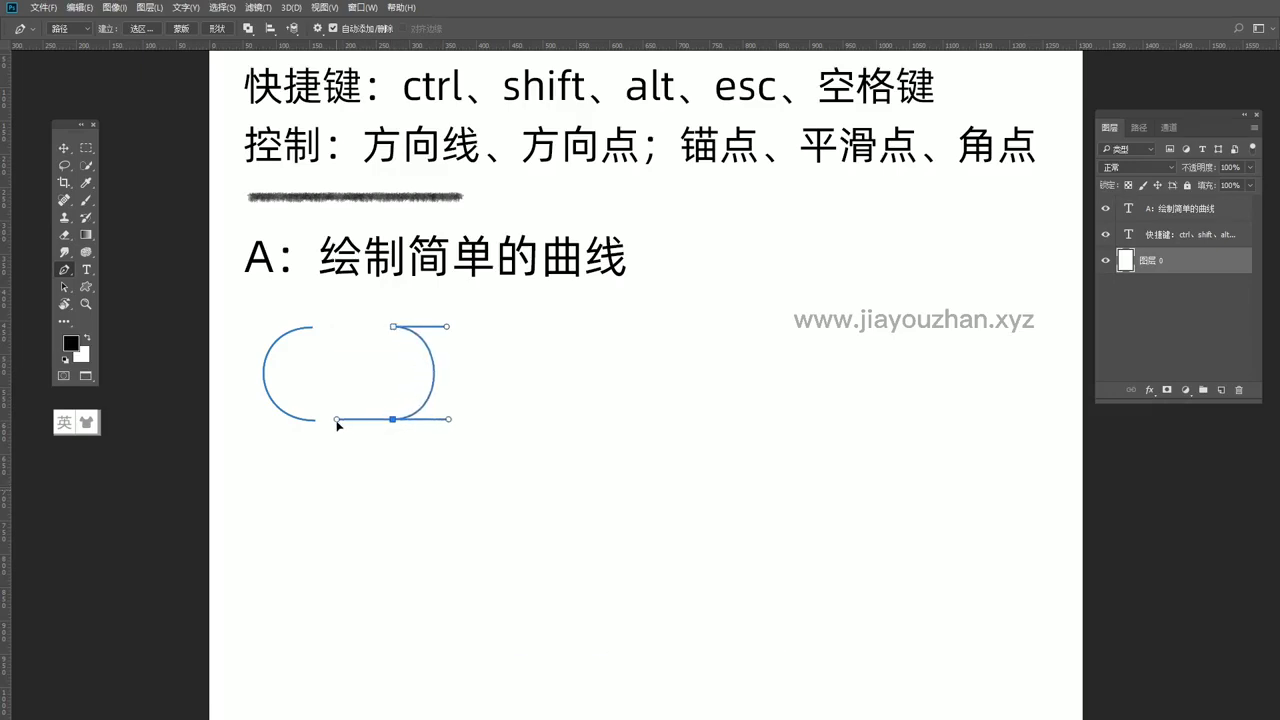
{"action": "left_click", "coordinate": [482, 439], "text": "ctrl"}
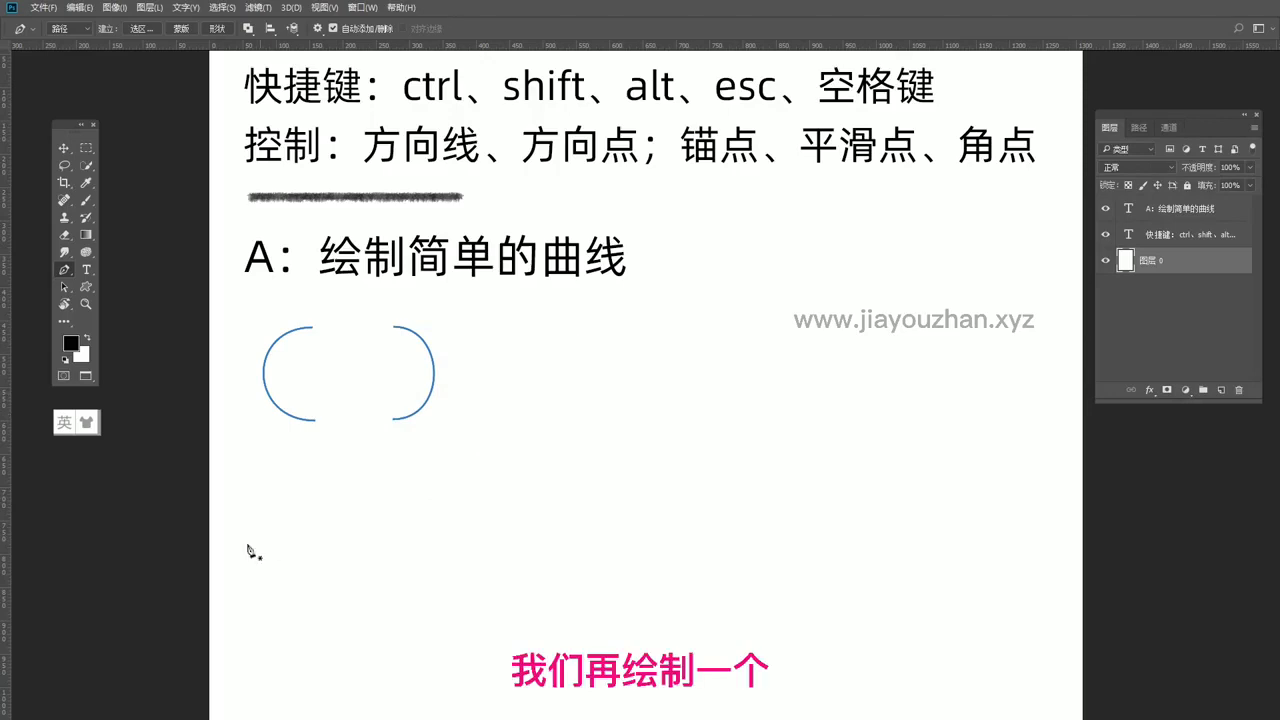
{"action": "left_click_drag", "start_coordinate": [334, 494], "coordinate": [314, 407]}
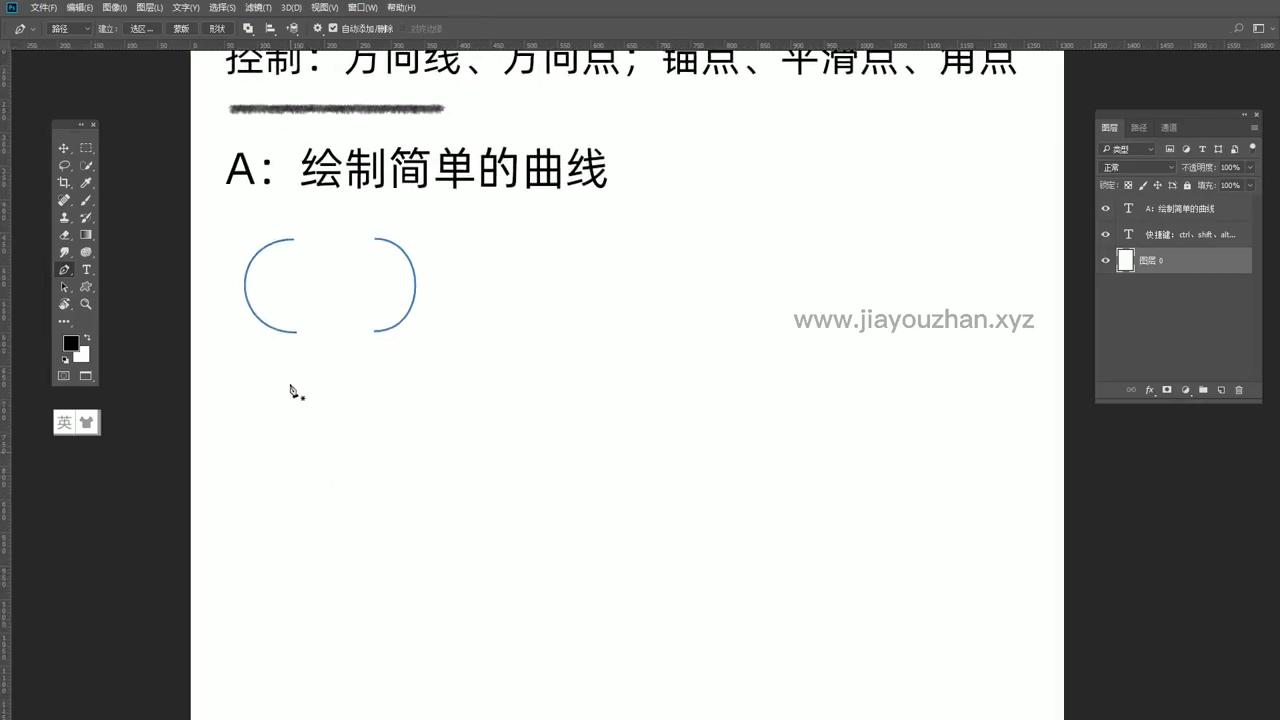
Draw a left S-curve and a mirrored S-curve beside it, each from two dragged anchors
{"action": "left_click_drag", "start_coordinate": [290, 386], "coordinate": [229, 386]}
{"action": "left_click_drag", "start_coordinate": [288, 489], "coordinate": [229, 489]}
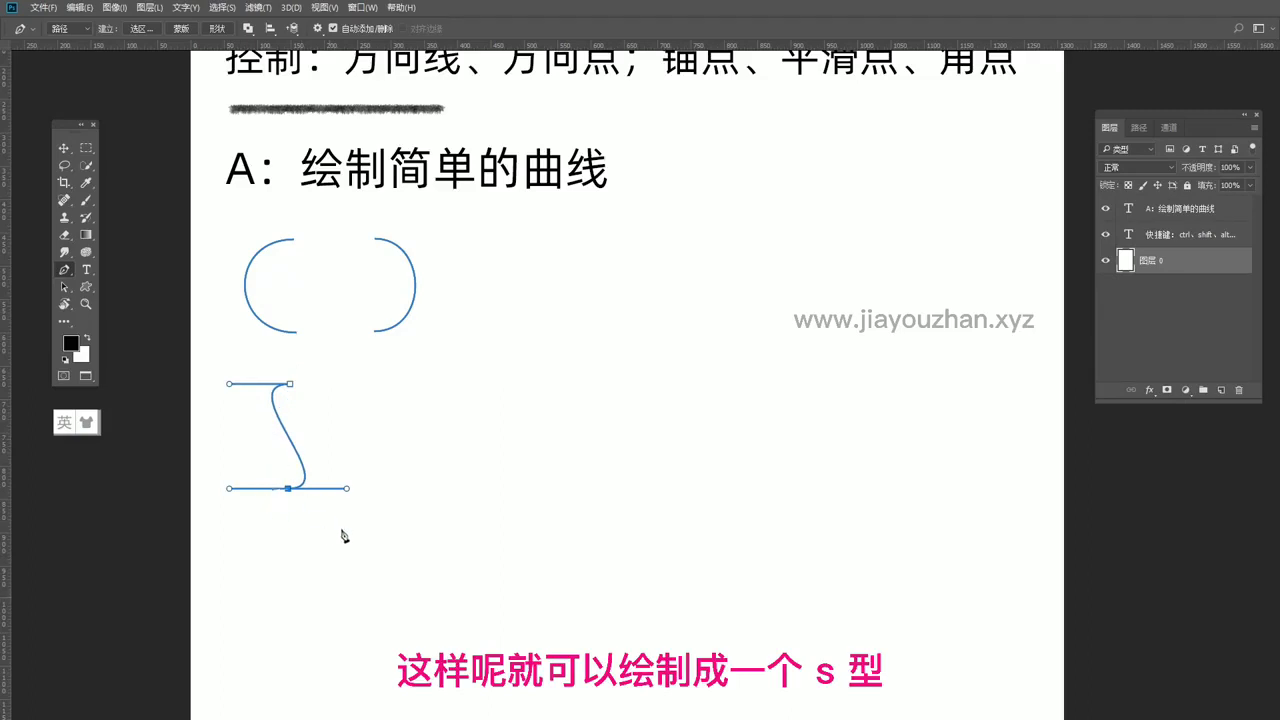
{"action": "key", "text": "Escape"}
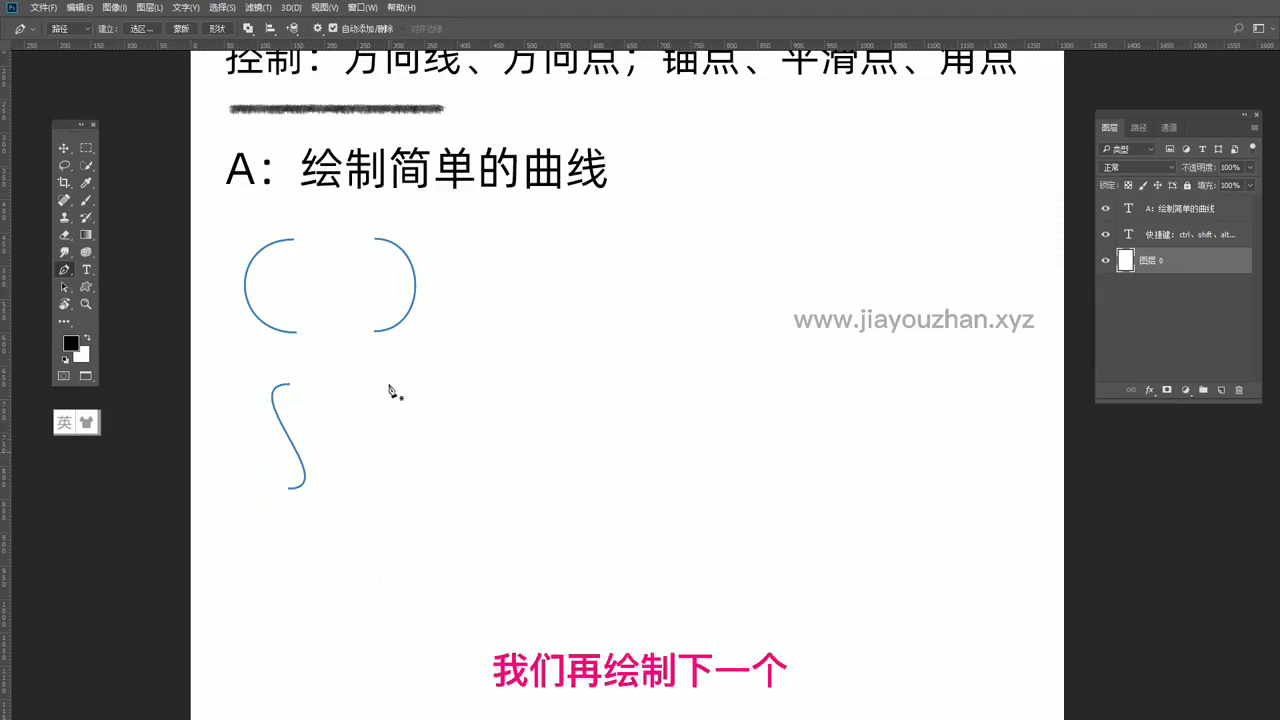
{"action": "left_click", "coordinate": [385, 383]}
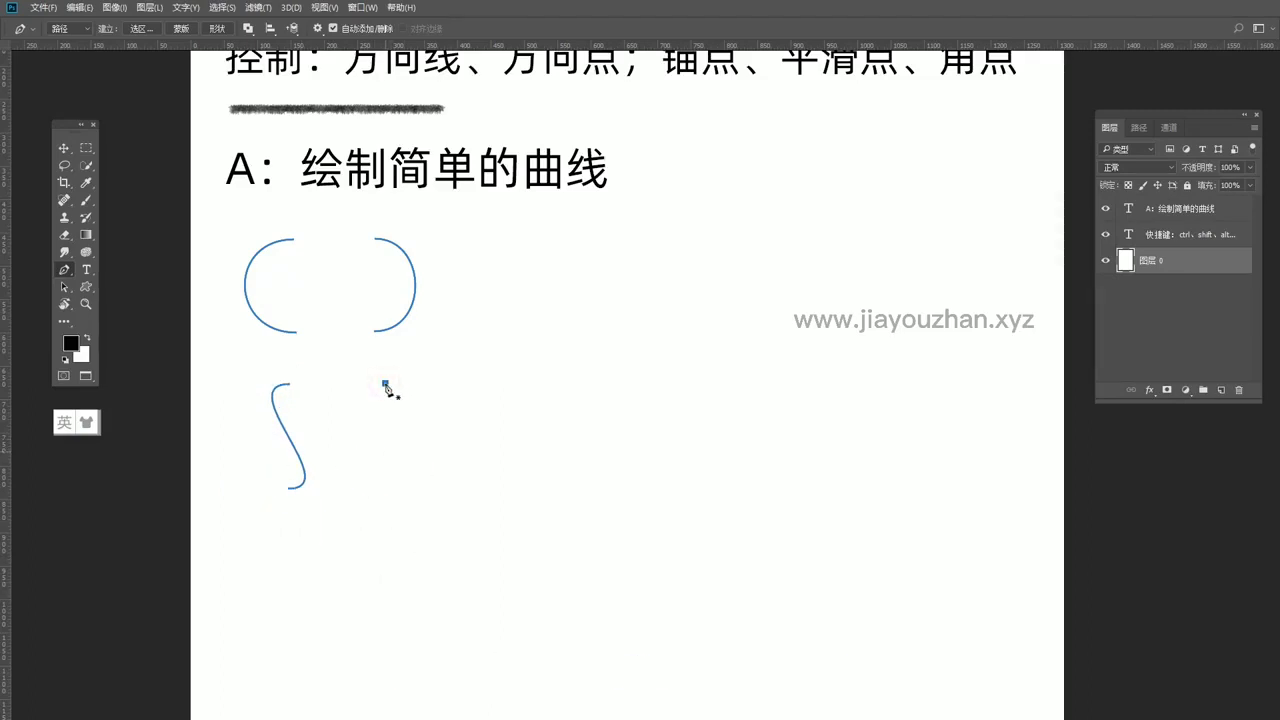
{"action": "left_click_drag", "start_coordinate": [388, 390], "coordinate": [434, 394]}
{"action": "left_click", "coordinate": [385, 488]}
{"action": "left_click_drag", "start_coordinate": [385, 488], "coordinate": [446, 491]}
{"action": "left_click", "coordinate": [529, 474], "text": "ctrl"}
Reshape the left bracket curve by dragging its top direction handle
{"action": "scroll", "coordinate": [520, 237], "scroll_direction": "up", "scroll_amount": 5}
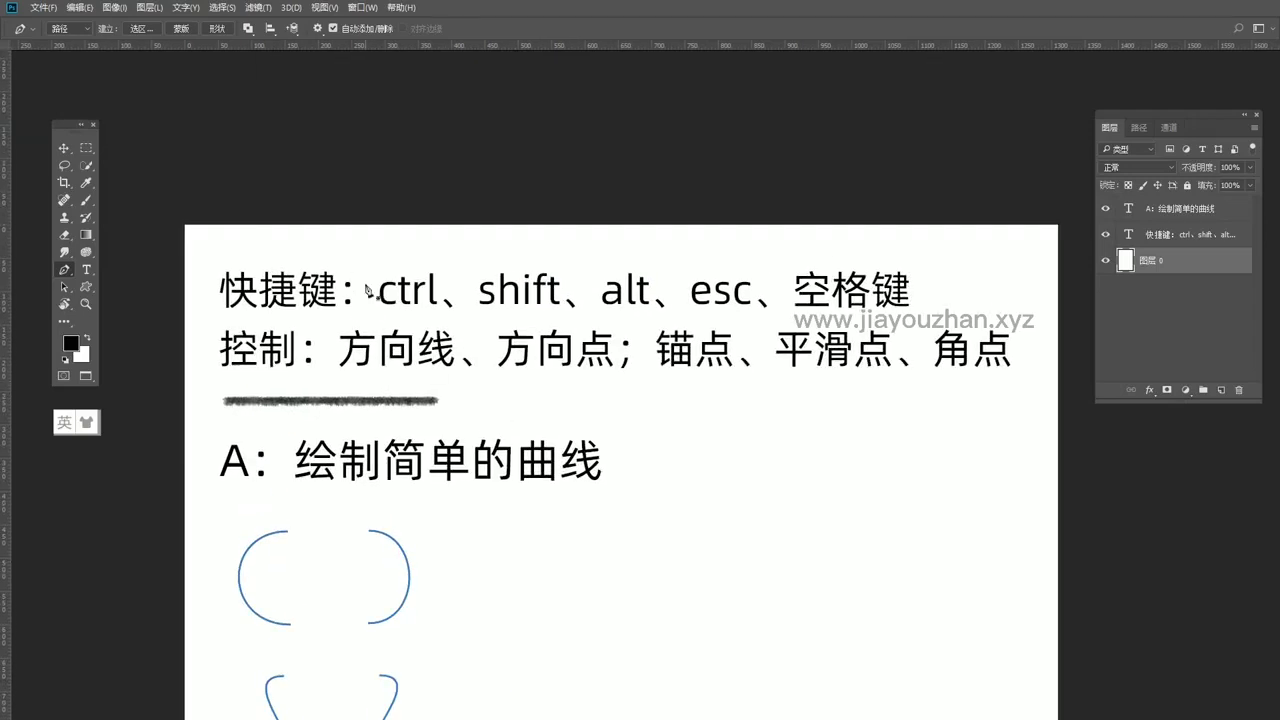
{"action": "scroll", "coordinate": [418, 312], "scroll_direction": "down", "scroll_amount": 5}
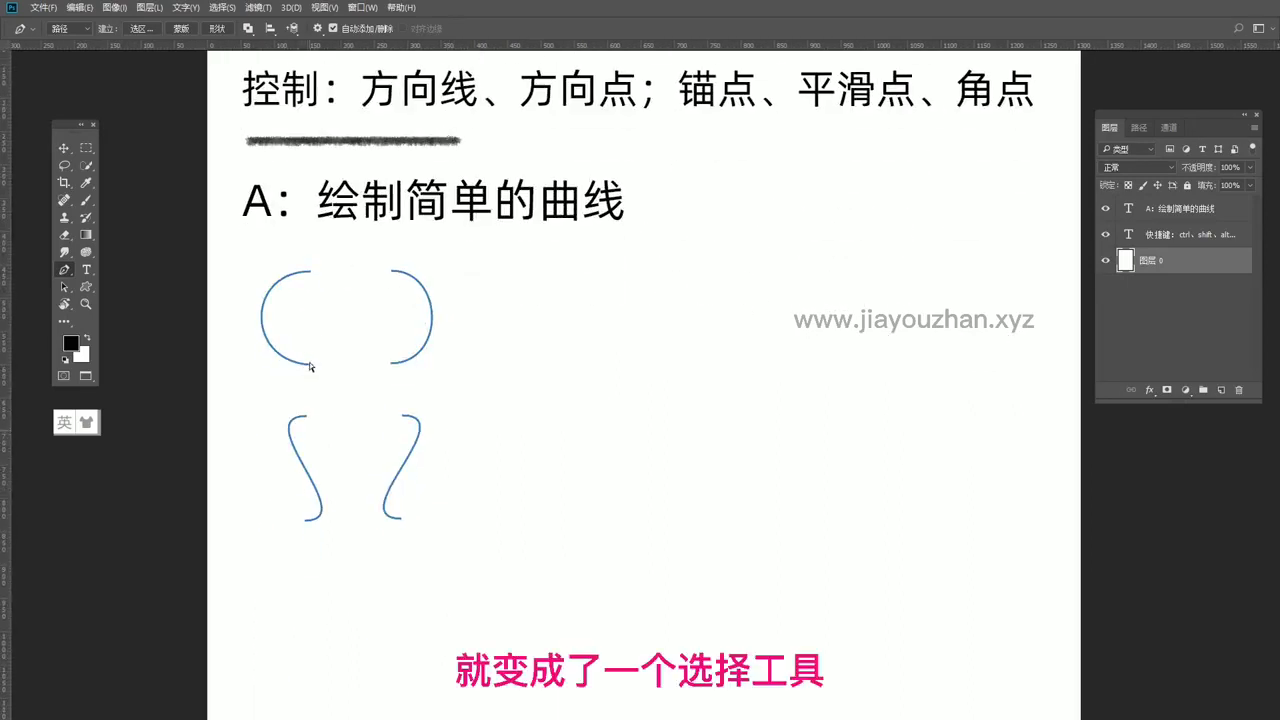
{"action": "left_click", "coordinate": [291, 276], "text": "ctrl"}
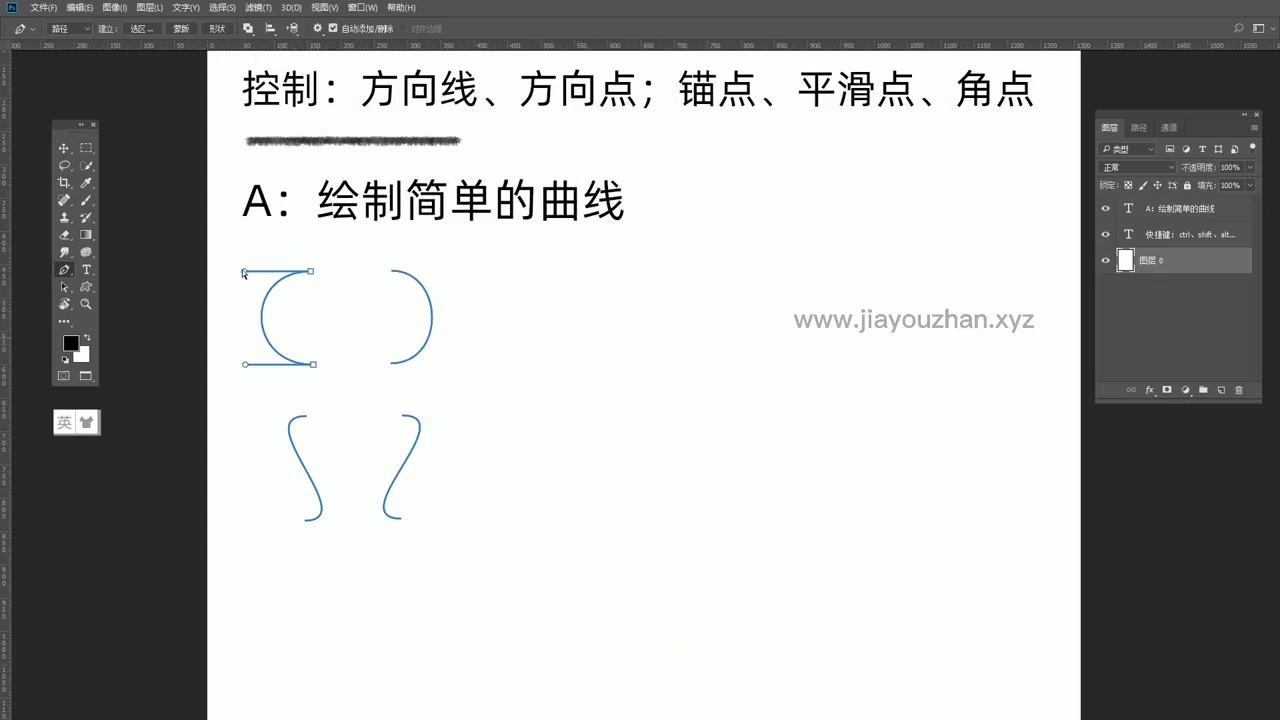
{"action": "left_click_drag", "start_coordinate": [244, 273], "coordinate": [307, 272]}
Widen the right bracket by moving its top and bottom handles and top anchor
{"action": "left_click", "coordinate": [423, 289]}
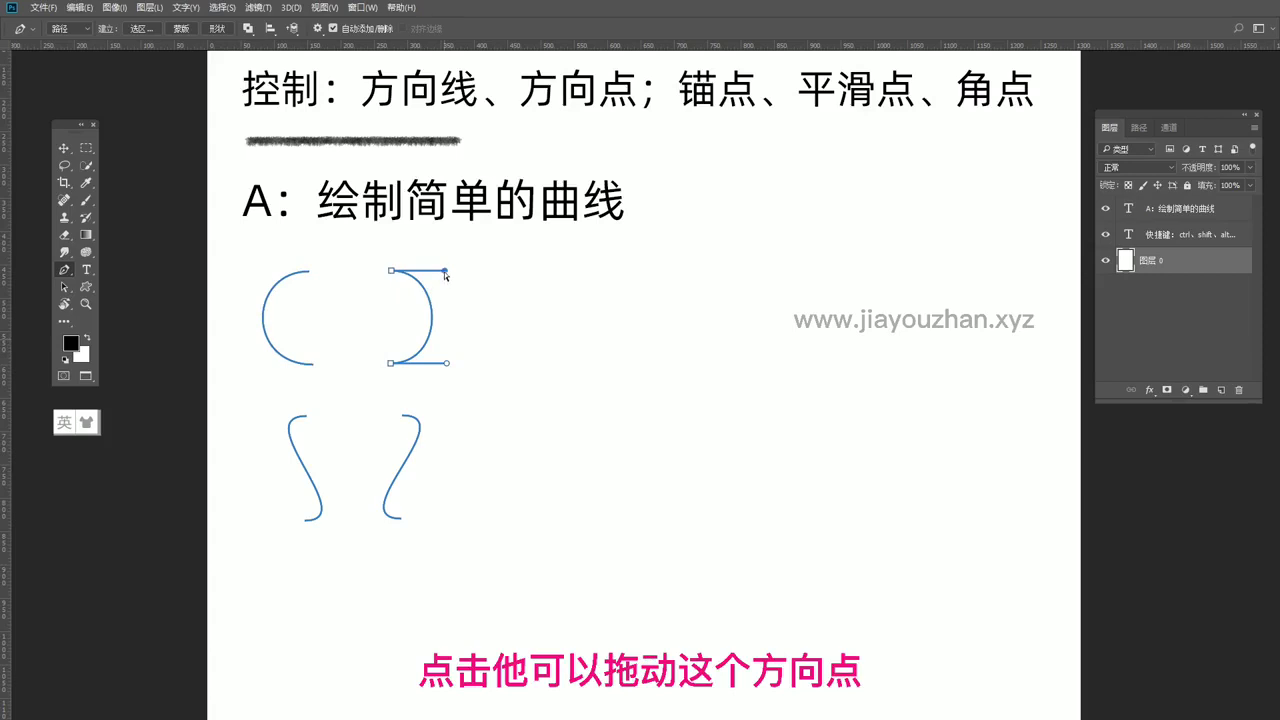
{"action": "left_click_drag", "start_coordinate": [444, 271], "coordinate": [461, 272]}
{"action": "left_click", "coordinate": [448, 361]}
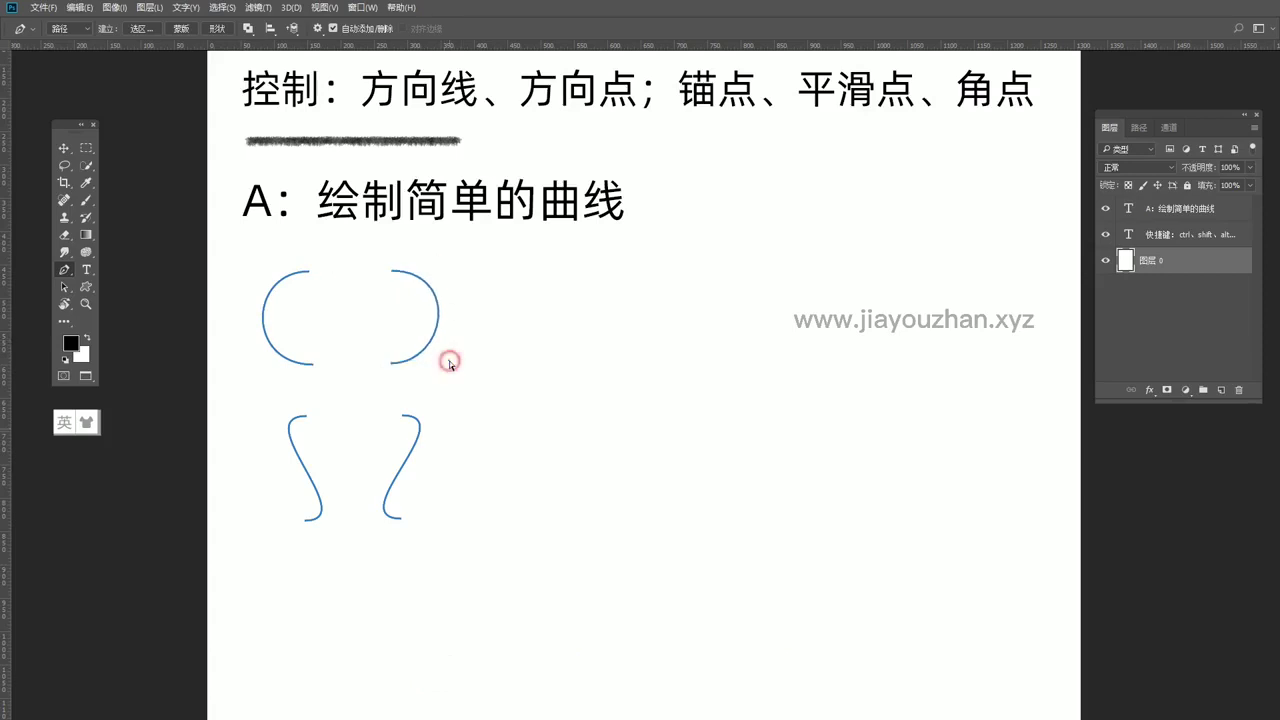
{"action": "left_click", "coordinate": [409, 363]}
{"action": "left_click_drag", "start_coordinate": [445, 363], "coordinate": [461, 363]}
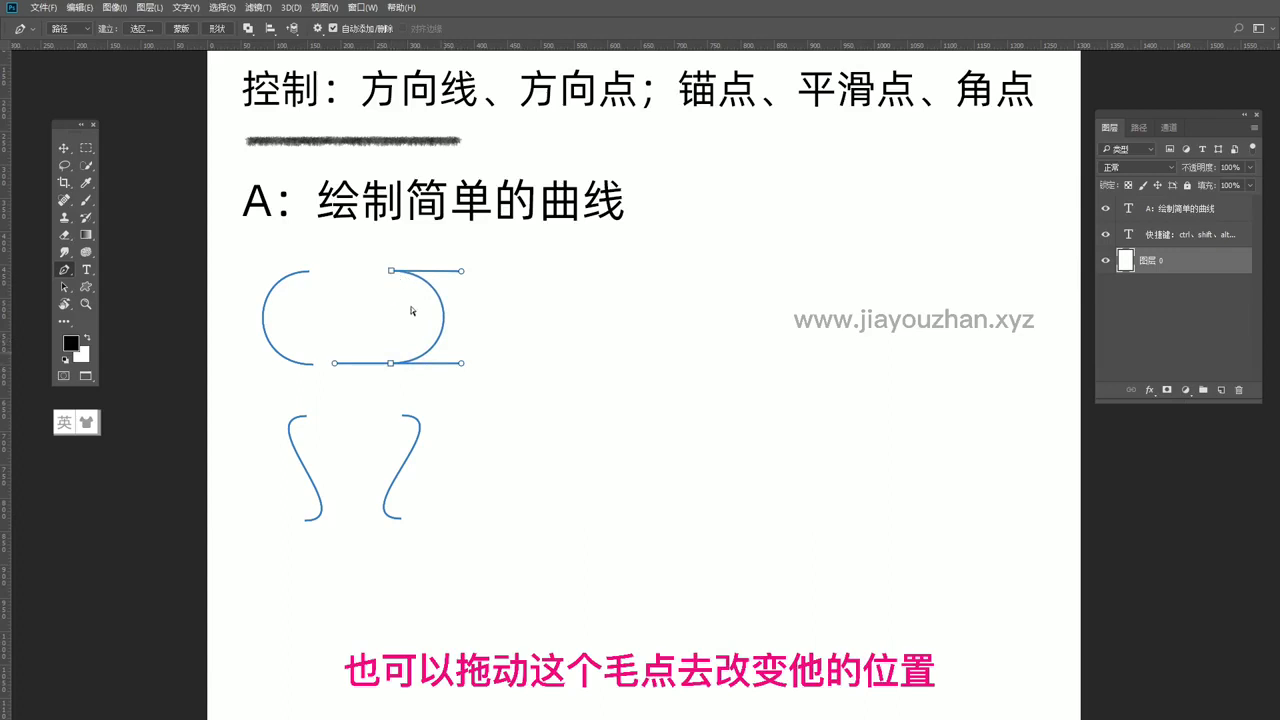
{"action": "mouse_move", "coordinate": [391, 271]}
{"action": "left_mouse_down", "text": "ctrl"}
{"action": "mouse_move", "coordinate": [270, 383]}
{"action": "mouse_move", "coordinate": [395, 273]}
{"action": "left_mouse_up", "text": "ctrl"}
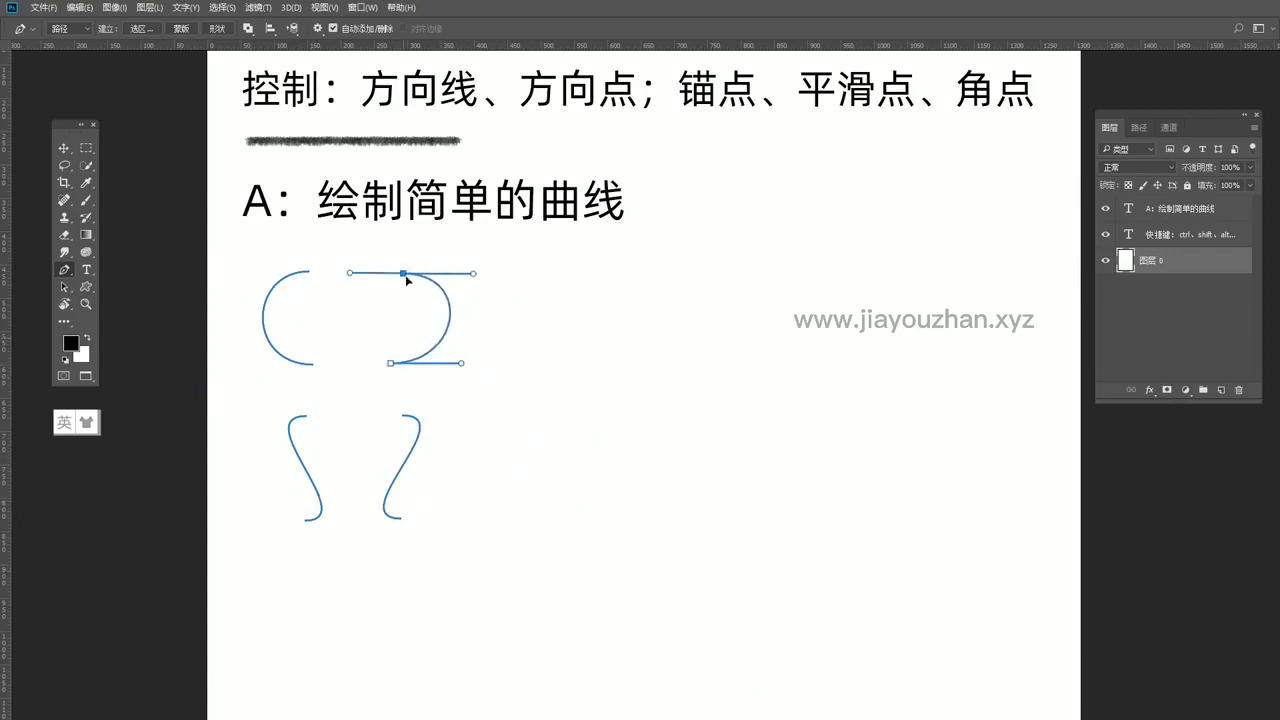
Nudge the left S-curve's top anchor leftward to adjust its shape
{"action": "left_click", "coordinate": [459, 405], "text": "ctrl"}
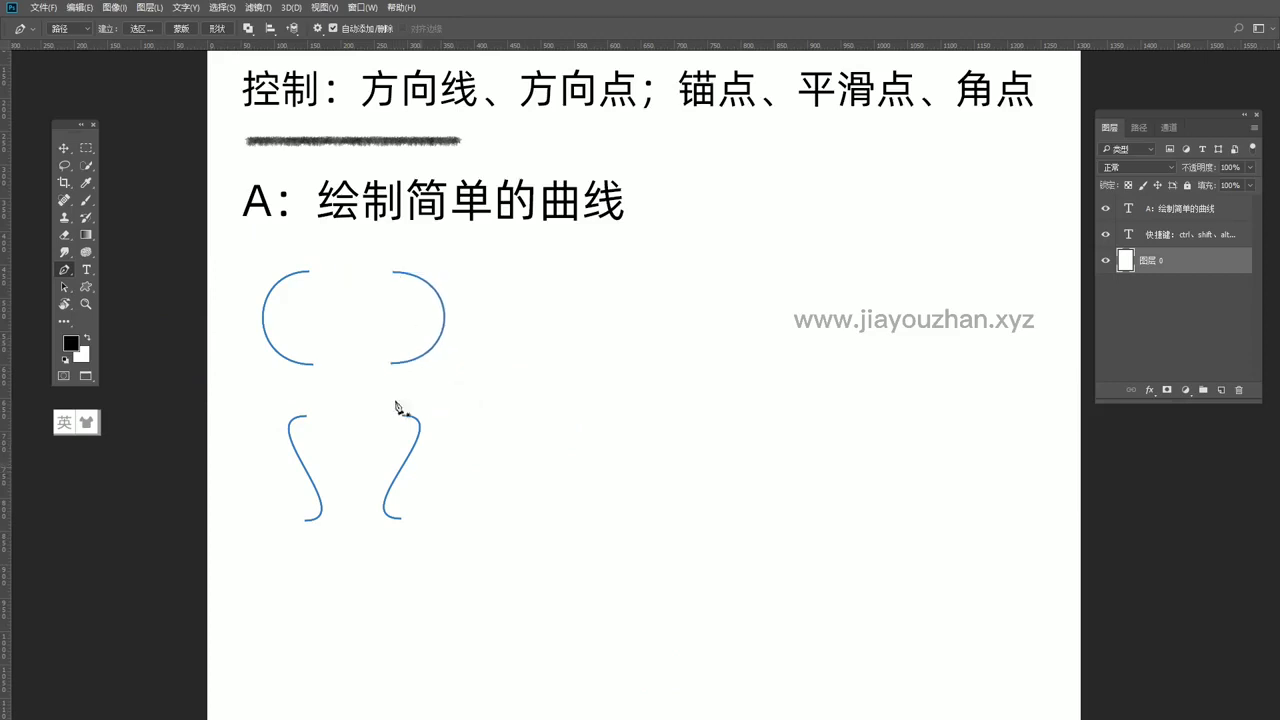
{"action": "left_click", "coordinate": [294, 424], "text": "ctrl"}
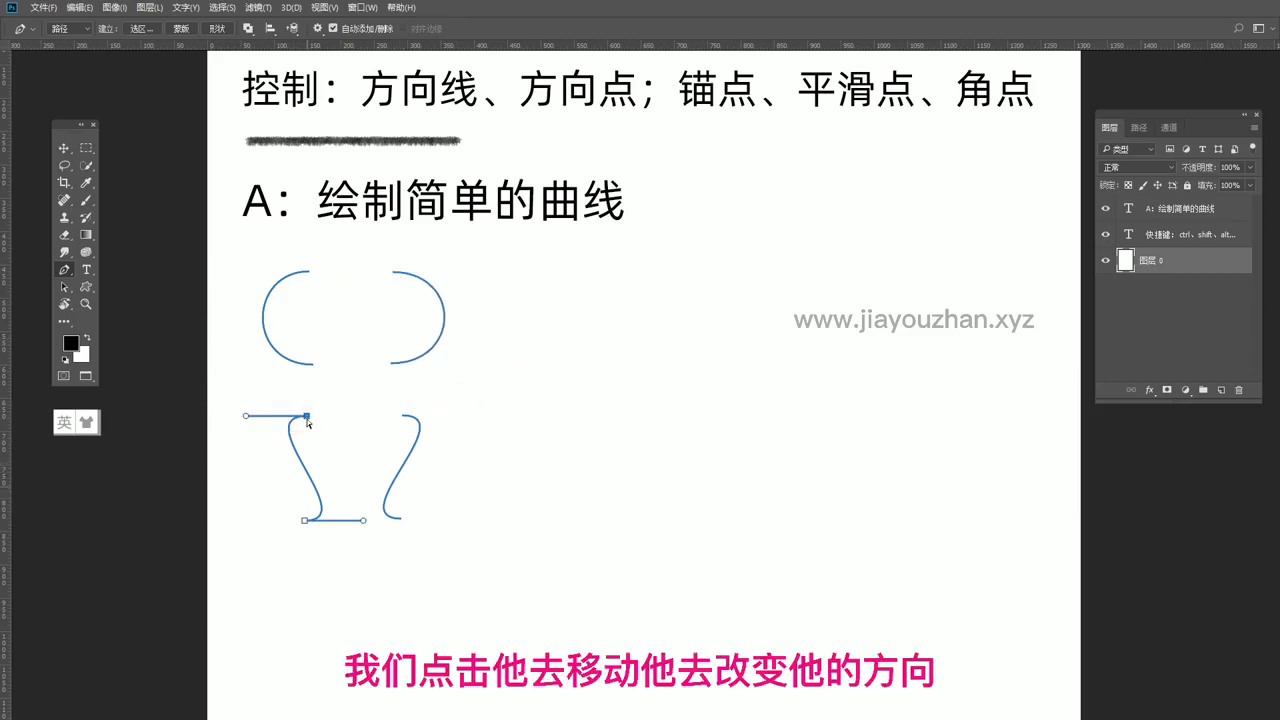
{"action": "left_click_drag", "start_coordinate": [305, 417], "coordinate": [243, 418]}
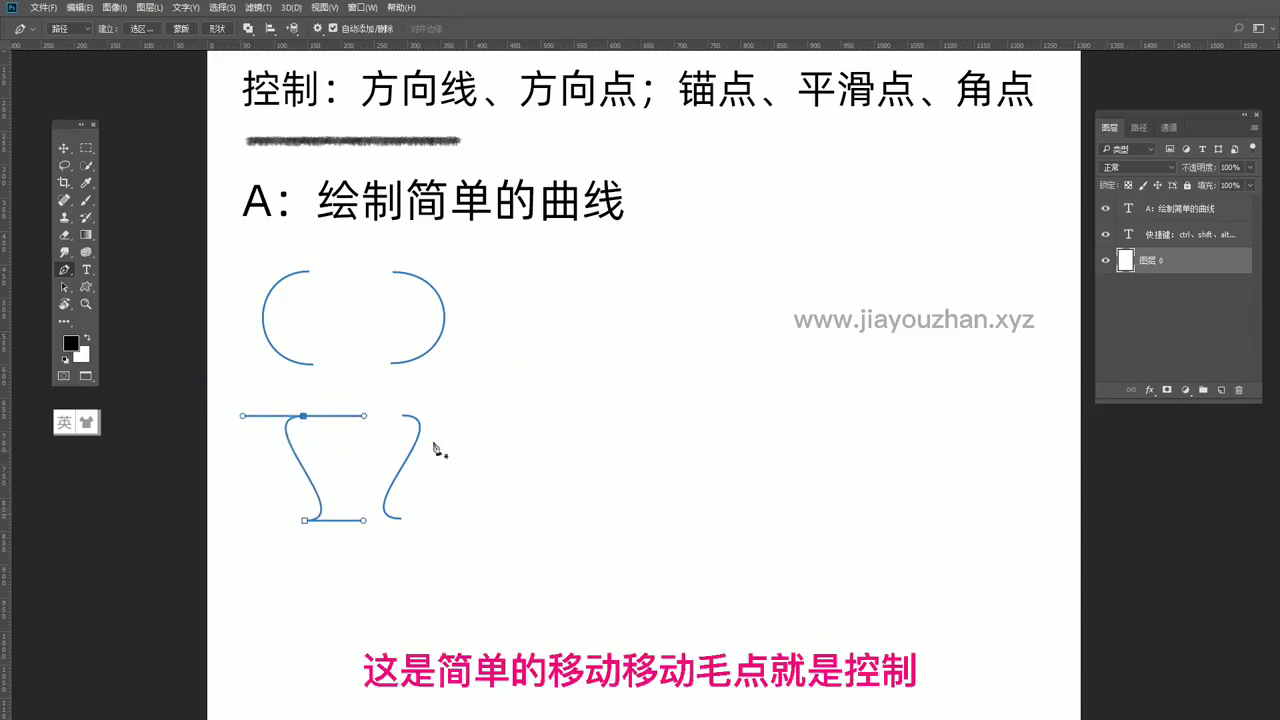
{"action": "left_click_drag", "start_coordinate": [637, 261], "coordinate": [600, 416]}
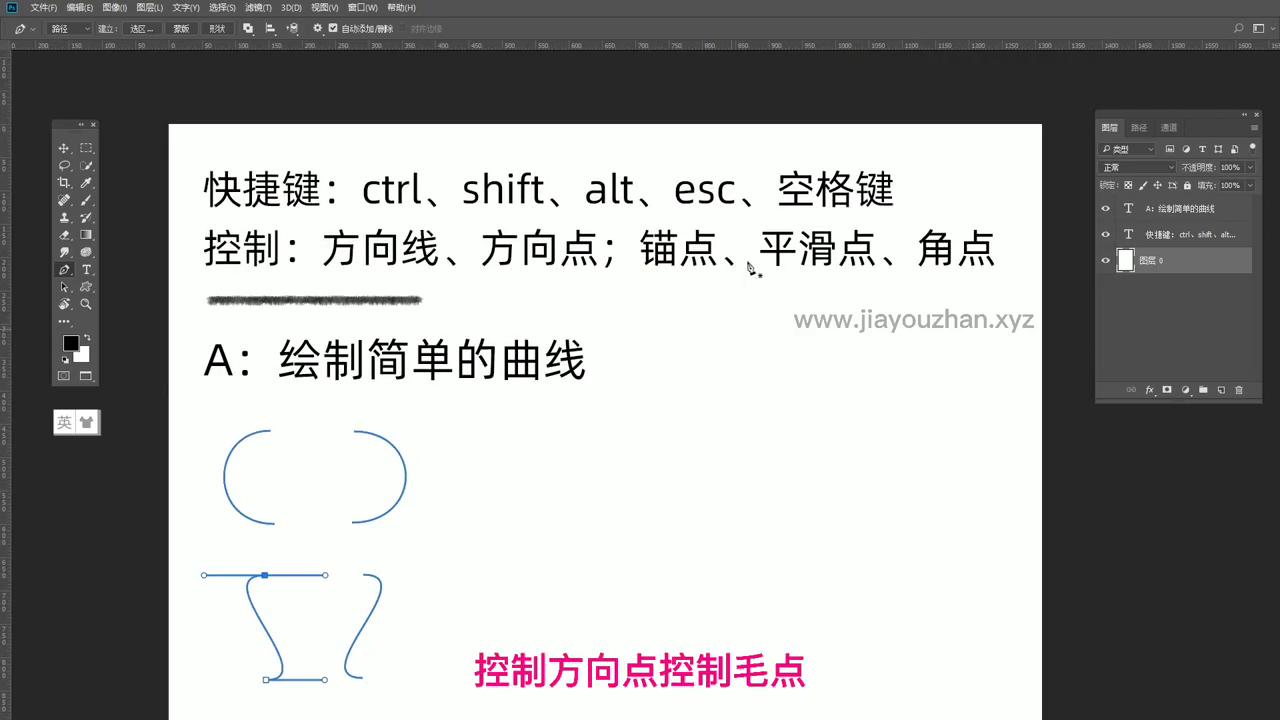
{"action": "mouse_move", "coordinate": [683, 349]}
{"action": "left_mouse_down"}
{"action": "mouse_move", "coordinate": [696, 235]}
{"action": "mouse_move", "coordinate": [699, 245]}
{"action": "left_mouse_up"}
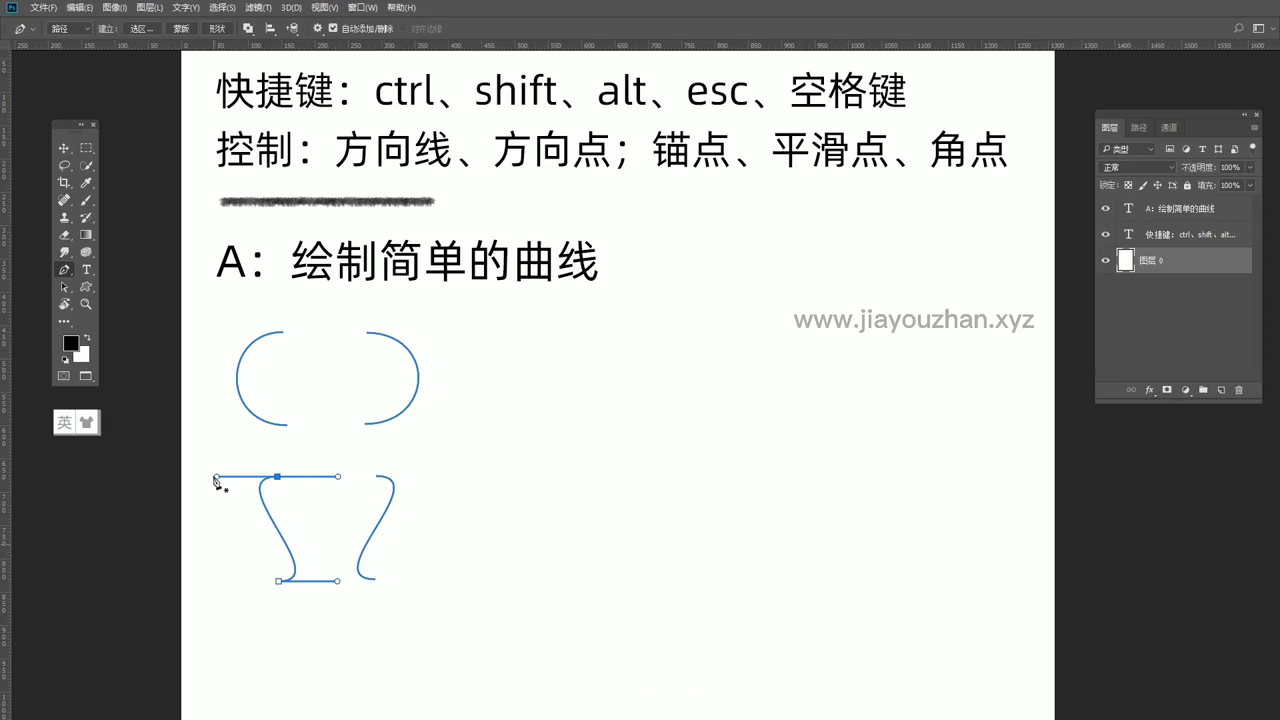
Paint a straight horizontal brush stroke below the curves as a divider line
{"action": "left_click_drag", "start_coordinate": [511, 475], "coordinate": [503, 400]}
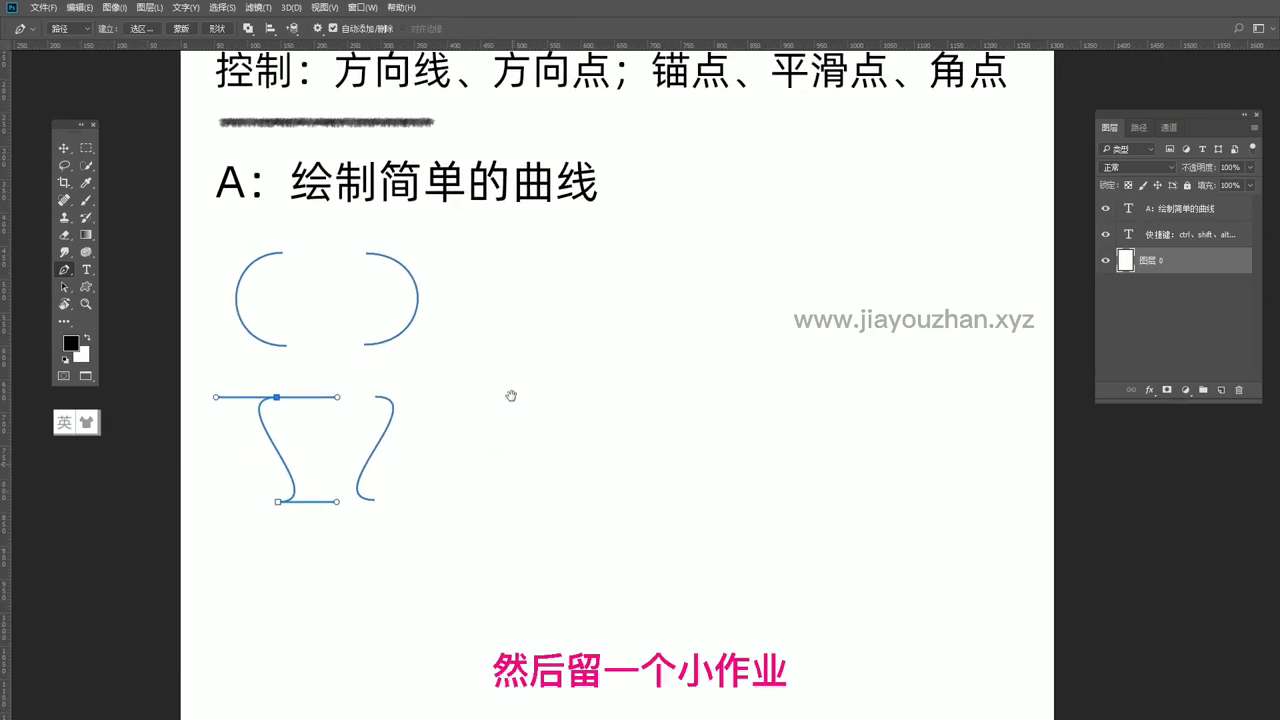
{"action": "key", "text": "b"}
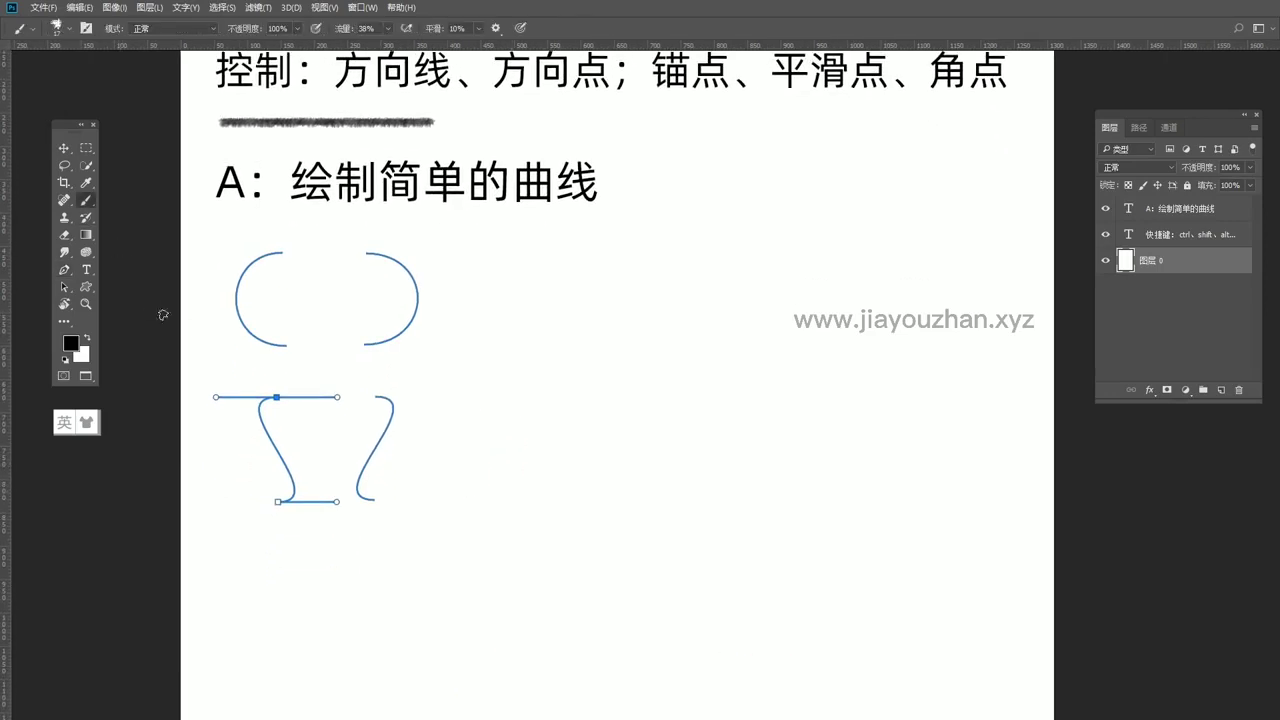
{"action": "left_click_drag", "start_coordinate": [211, 545], "coordinate": [584, 545]}
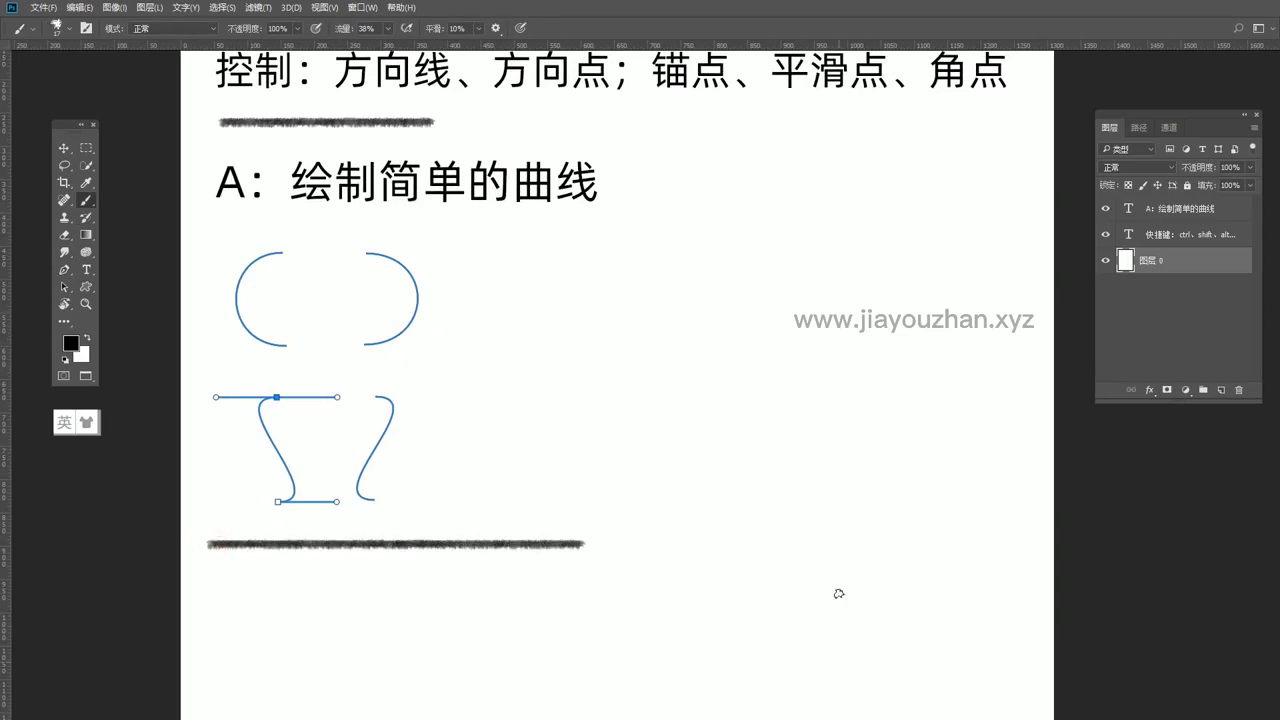
Return to the Pen tool and deselect the edited S-curve path
{"action": "left_click_drag", "start_coordinate": [692, 466], "coordinate": [668, 523]}
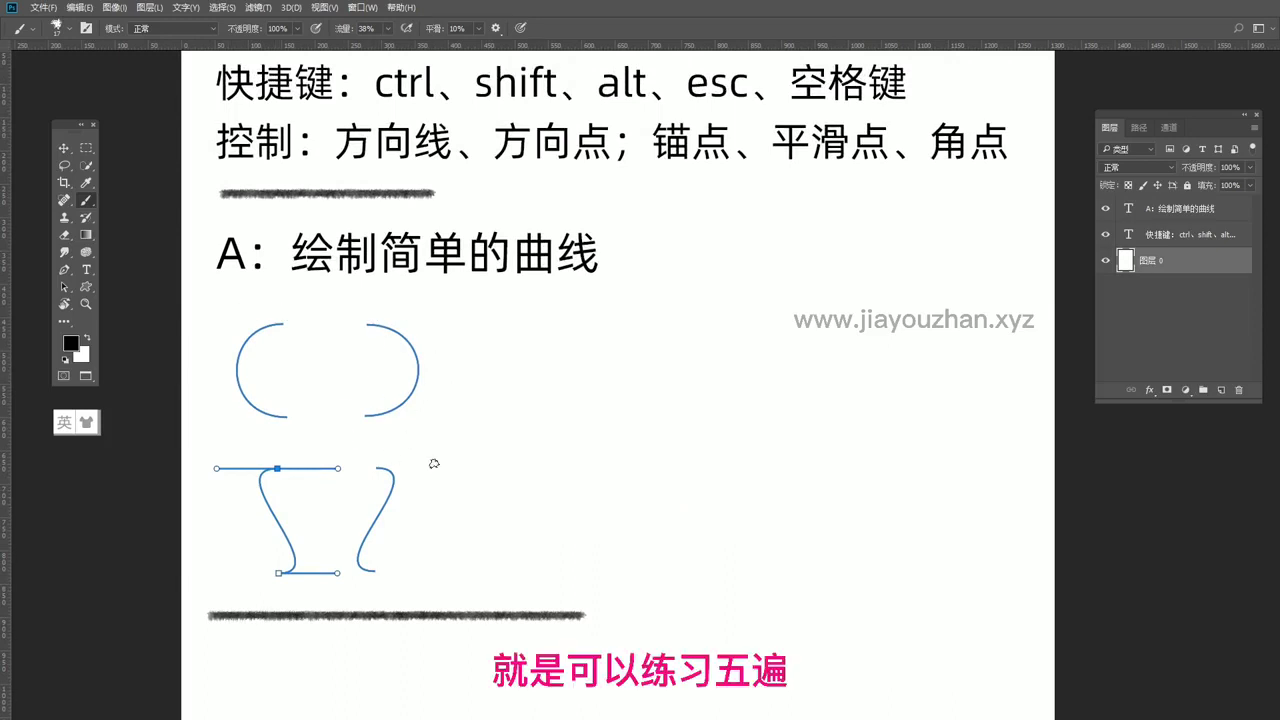
{"action": "left_click", "coordinate": [422, 498]}
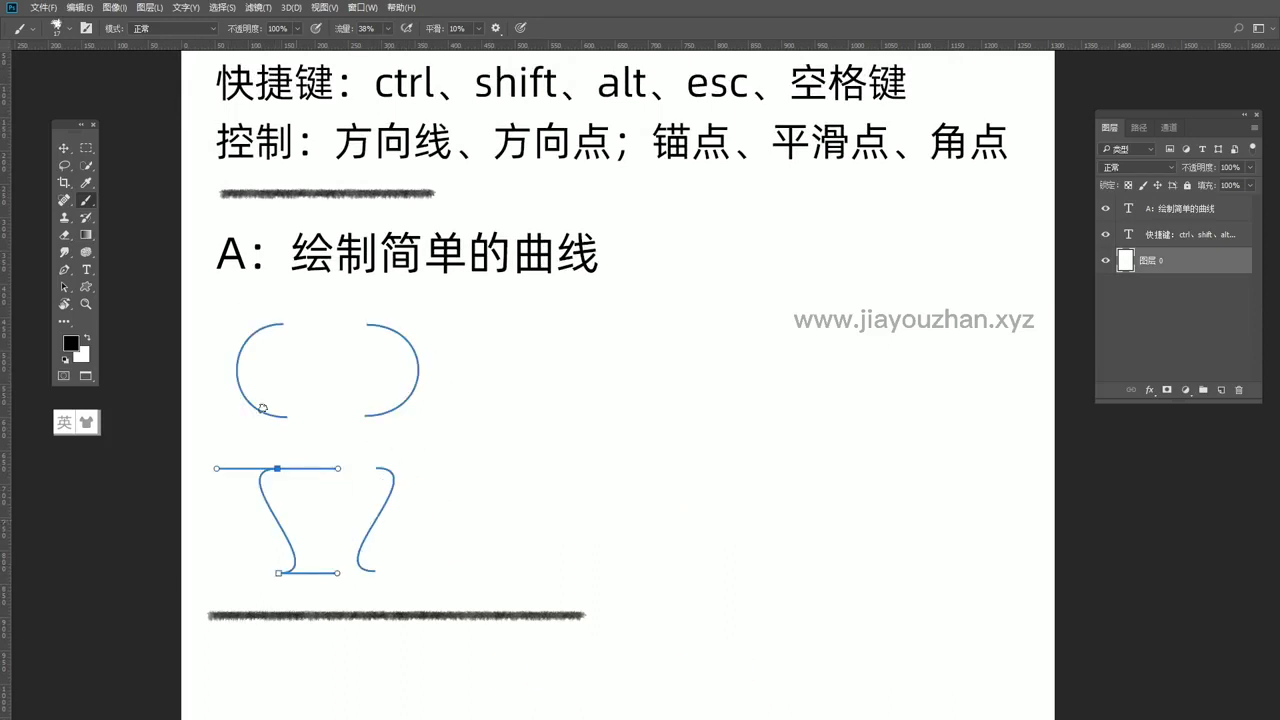
{"action": "key", "text": "p"}
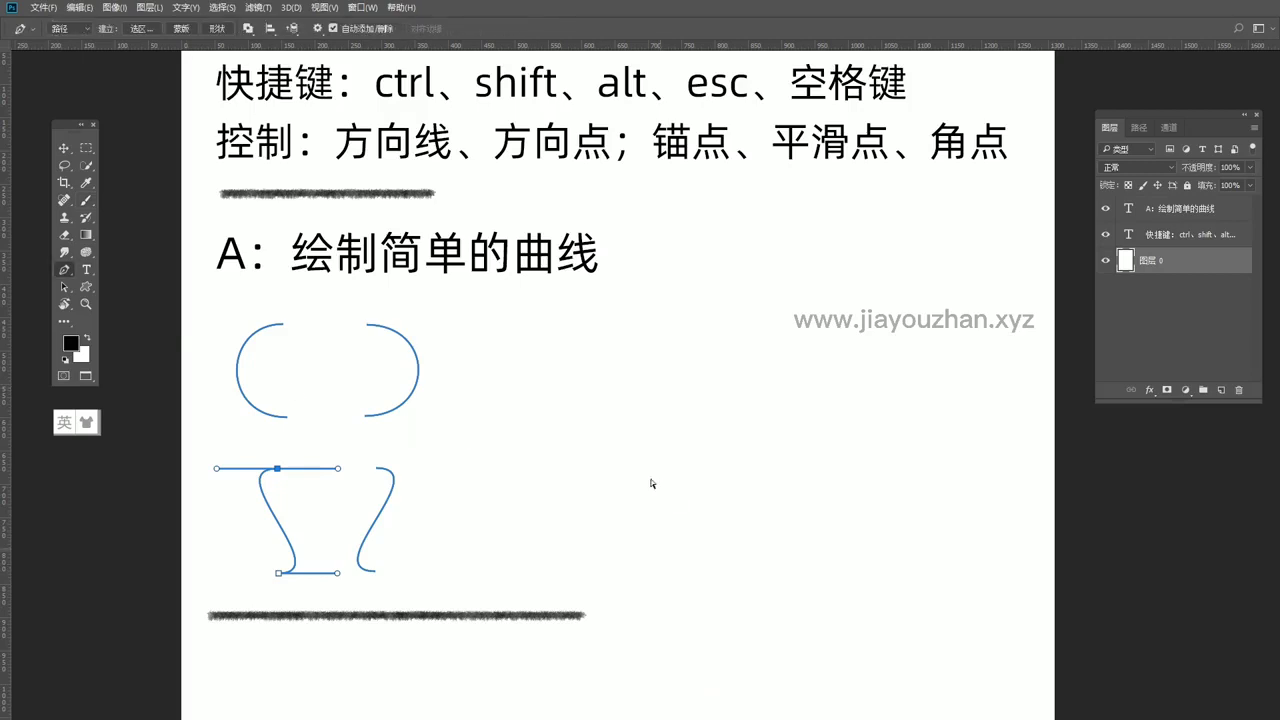
{"action": "key", "text": "Escape"}
{"action": "left_click_drag", "start_coordinate": [428, 549], "coordinate": [431, 575]}
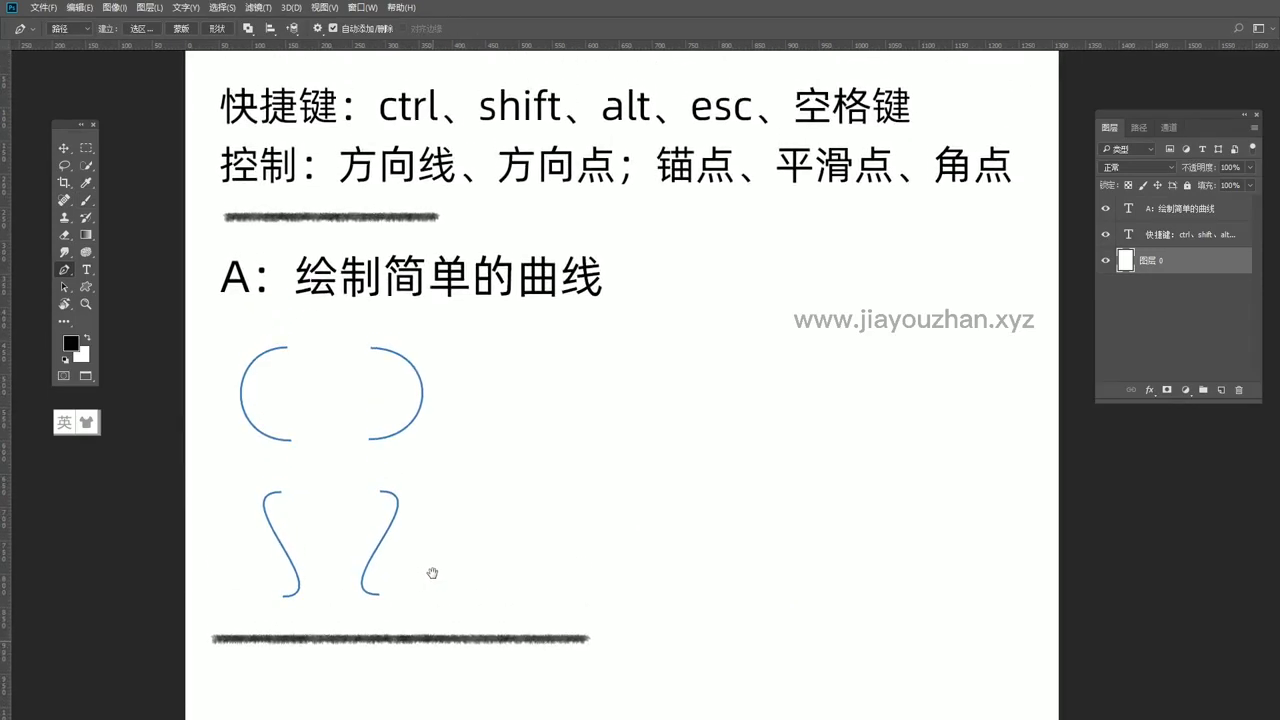